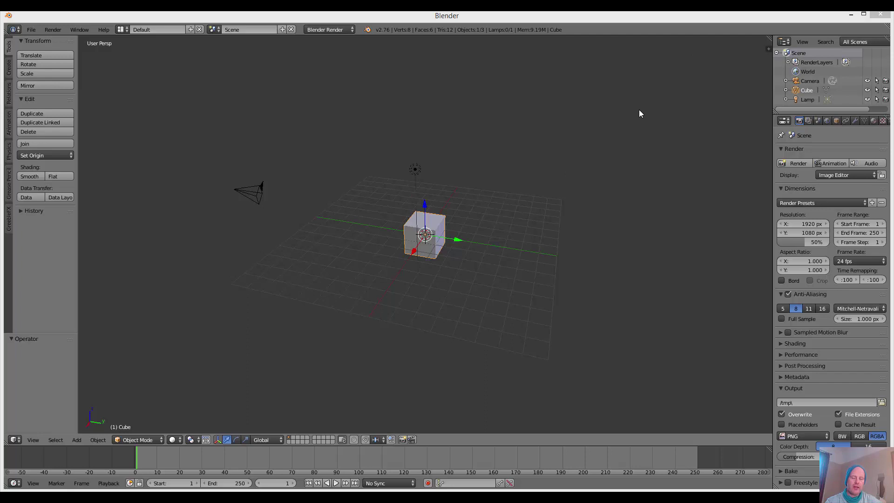
pyautogui.moveTo(624, 134); pyautogui.dragTo(458, 210, button='middle')
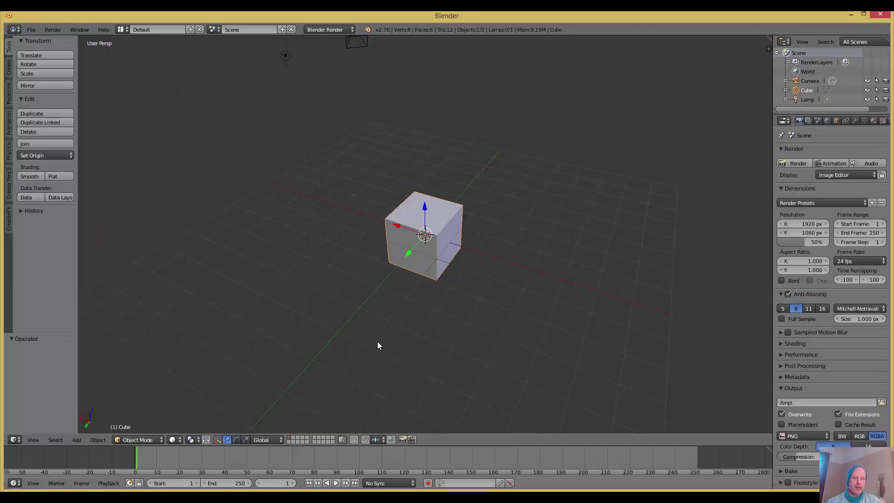
pyautogui.moveTo(405, 273); pyautogui.dragTo(497, 281, button='middle')
pyautogui.click(395, 260)
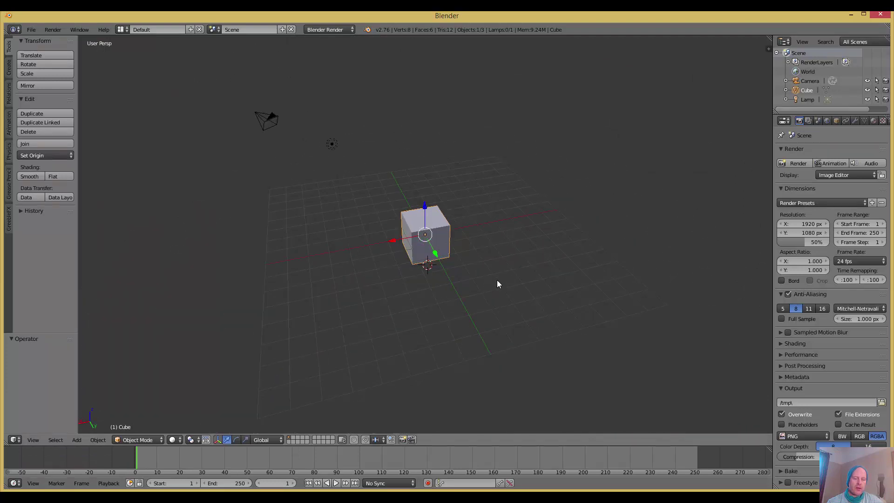
pyautogui.moveTo(427, 281); pyautogui.dragTo(393, 284, button='middle')
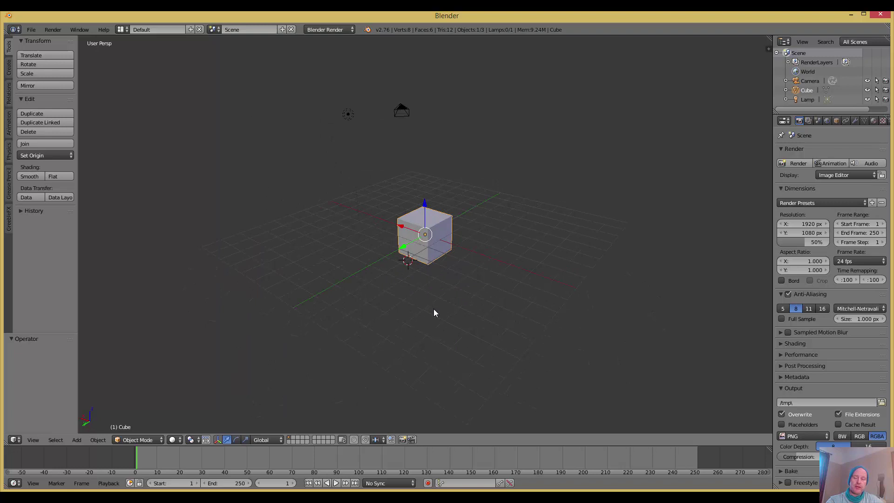
pyautogui.moveTo(423, 278)
pyautogui.mouseDown(button='middle')
pyautogui.moveTo(463, 279)
pyautogui.moveTo(417, 288)
pyautogui.mouseUp(button='middle')
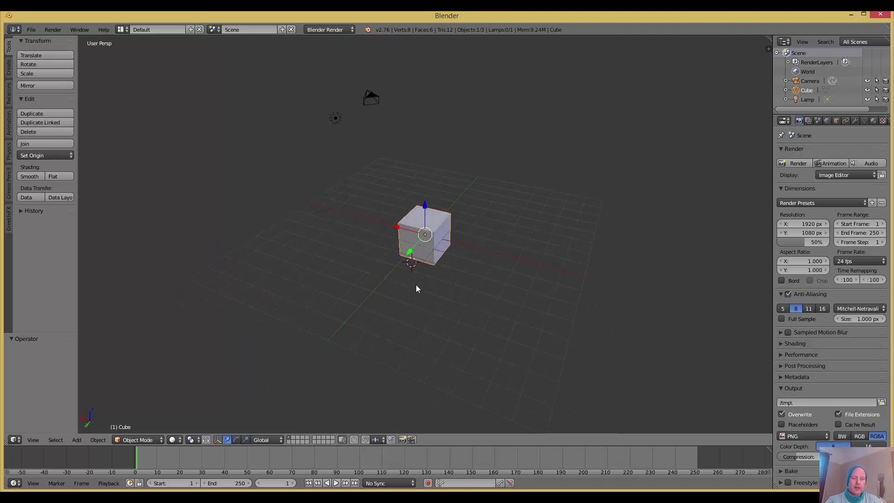
pyautogui.click(421, 235)
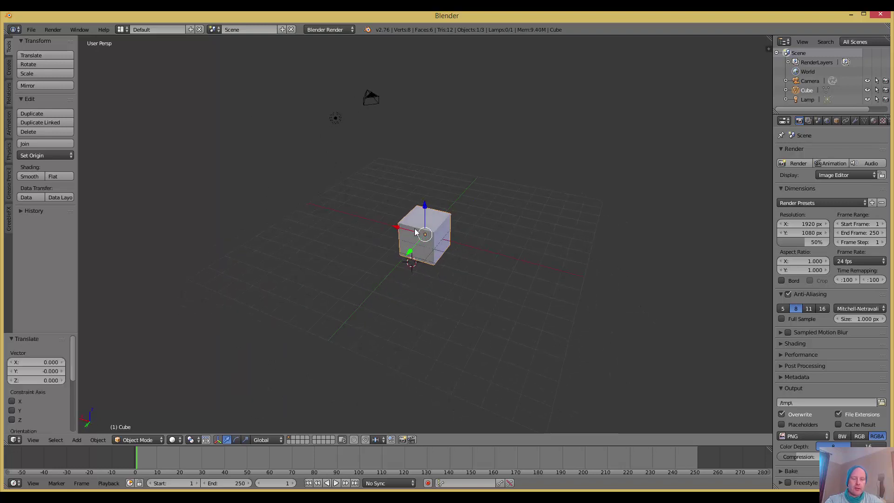
pyautogui.press('x')
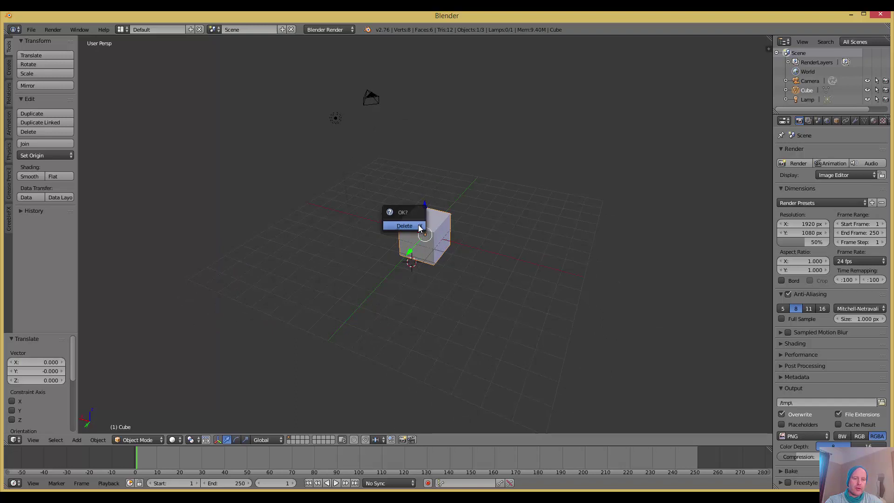
pyautogui.click(267, 263)
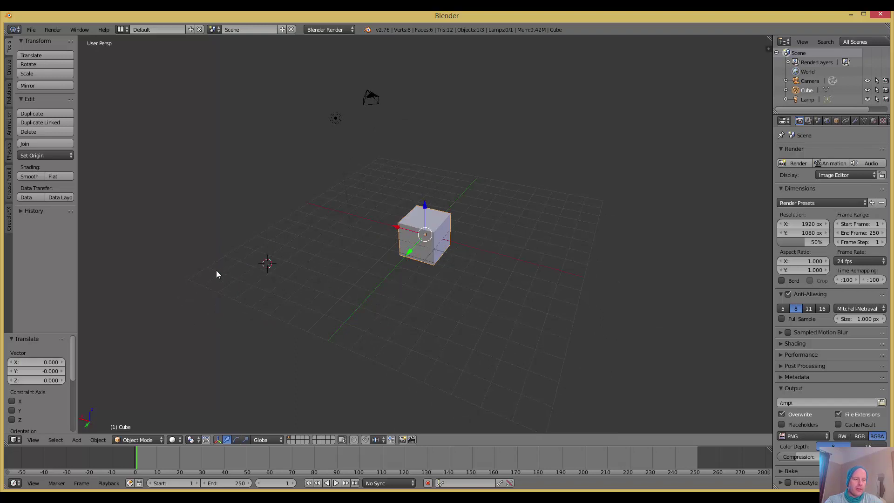
# Search the add-ons in the user preferences for "gree" to check the GreebleFX entry, and return to the 3D view
pyautogui.click(14, 439)
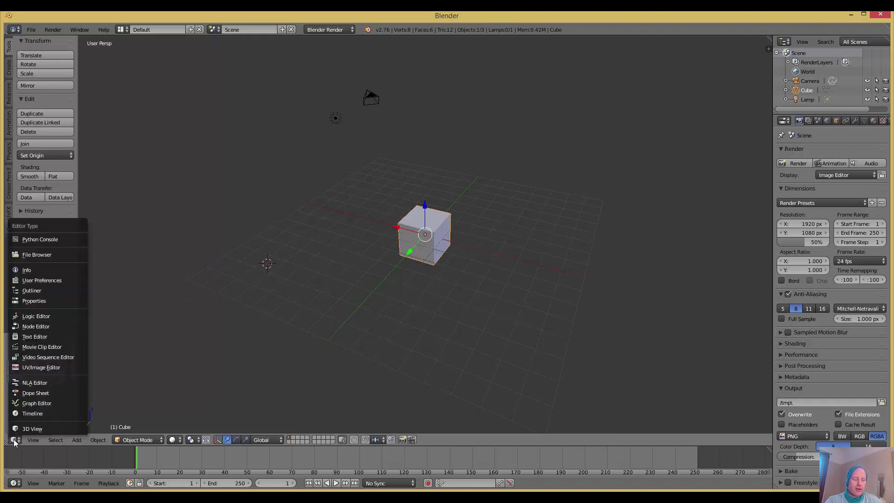
pyautogui.click(38, 281)
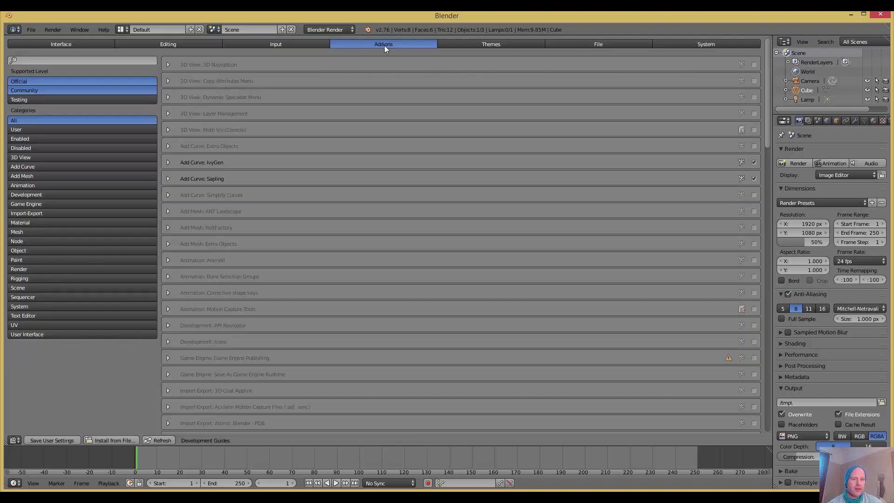
pyautogui.click(32, 61)
pyautogui.write('gree')
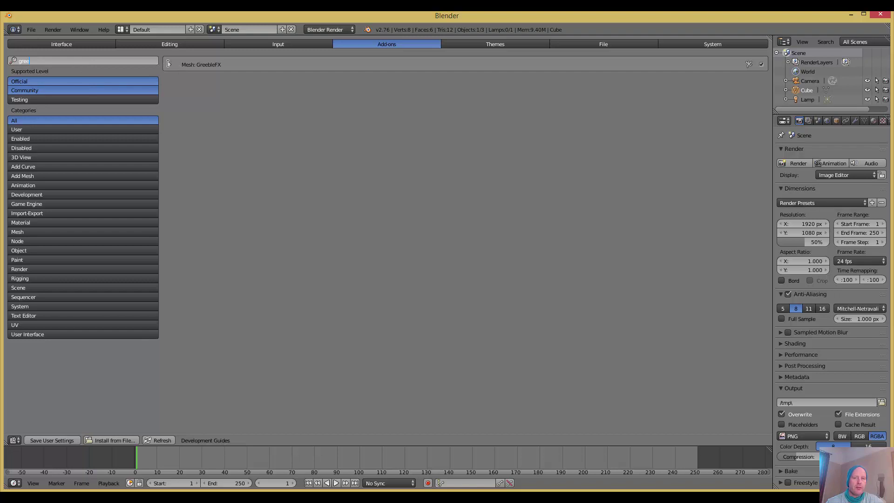
pyautogui.click(169, 63)
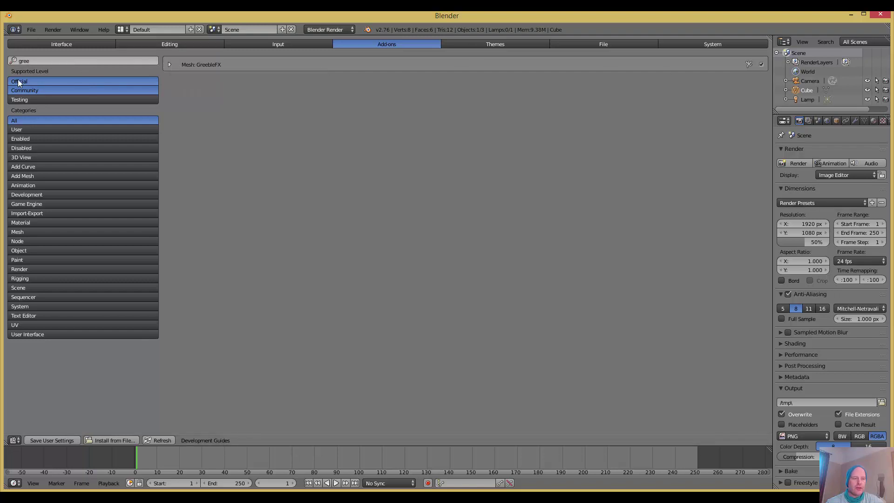
pyautogui.click(14, 440)
pyautogui.click(21, 427)
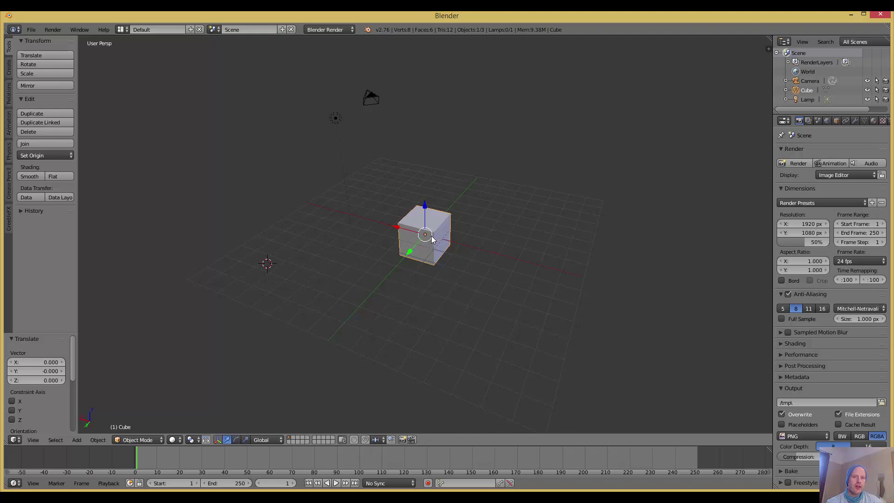
# Delete the default cube from the scene
pyautogui.moveTo(432, 239)
pyautogui.mouseDown(button='middle')
pyautogui.moveTo(393, 249)
pyautogui.moveTo(418, 274)
pyautogui.moveTo(443, 259)
pyautogui.moveTo(414, 260)
pyautogui.moveTo(421, 236)
pyautogui.moveTo(424, 250)
pyautogui.mouseUp(button='middle')
pyautogui.scroll(3, 414, 260)
pyautogui.press('x')
pyautogui.click(403, 240)
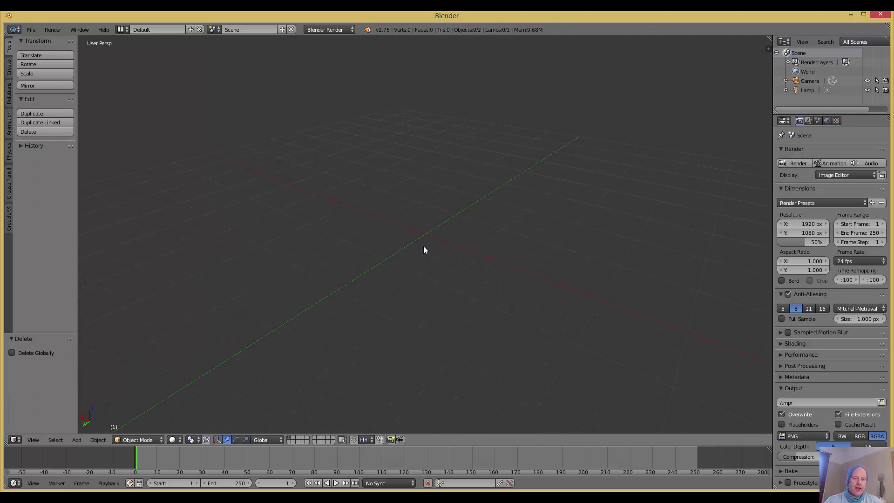
# Add a mesh plane and move it along its axes to near the centre of the grid
pyautogui.click(78, 441)
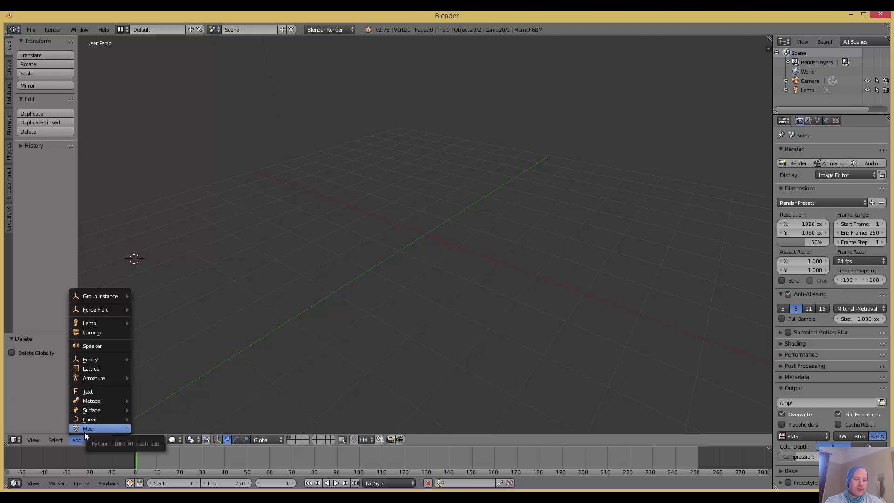
pyautogui.moveTo(80, 429)
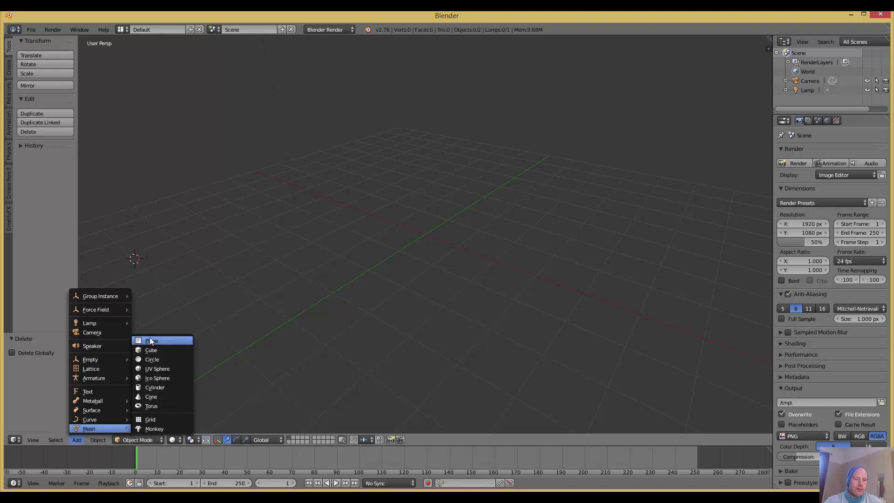
pyautogui.click(187, 340)
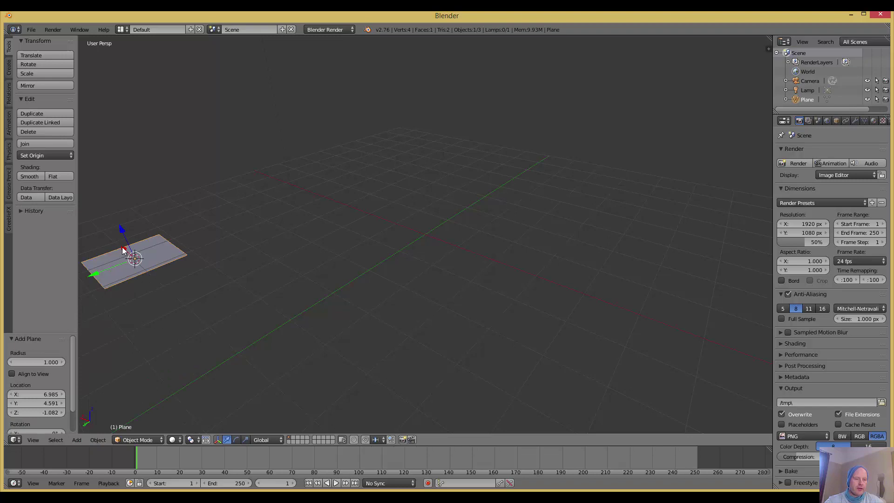
pyautogui.moveTo(124, 250); pyautogui.dragTo(368, 335)
pyautogui.rightClick(368, 336)
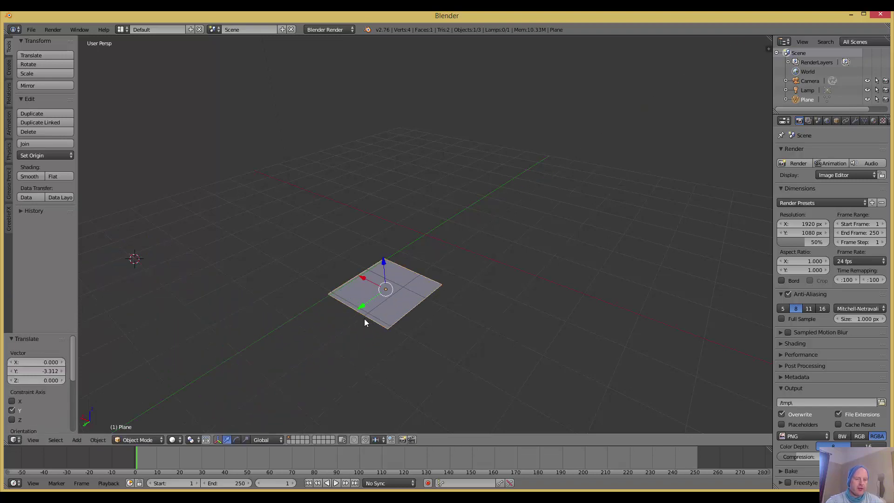
# Scale the plane up uniformly by a factor of about 5.96
pyautogui.press('s')
pyautogui.click(249, 303)
pyautogui.scroll(-3, 248, 298)
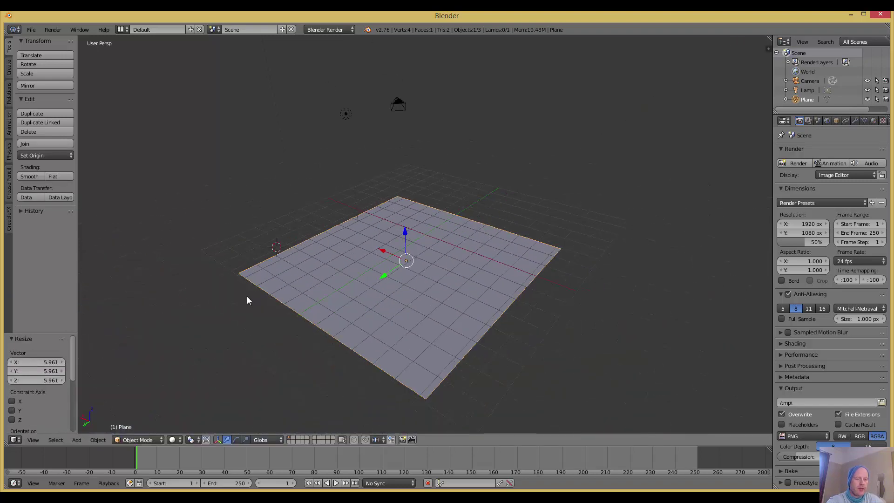
# Cut 56 parallel edge loops across the plane in Edit Mode using Loop Cut and Slide
pyautogui.press('Tab')
pyautogui.hotkey('ctrl', 'r')
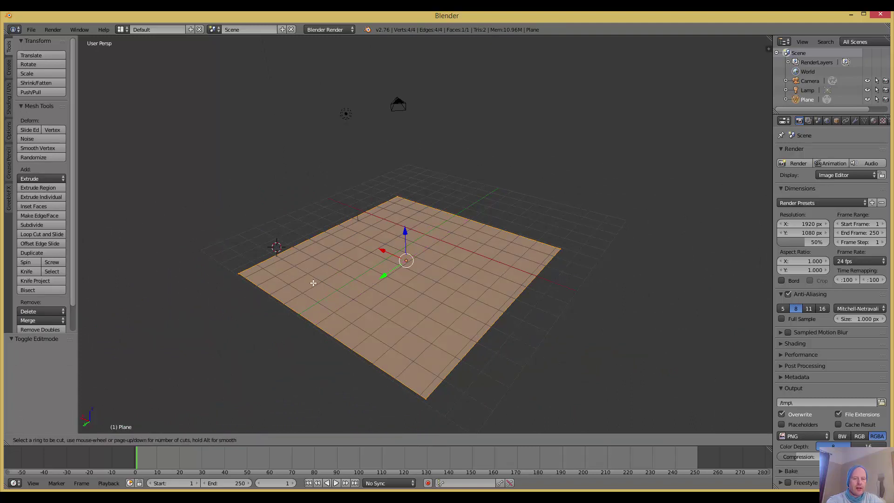
pyautogui.scroll(20, 278, 264)
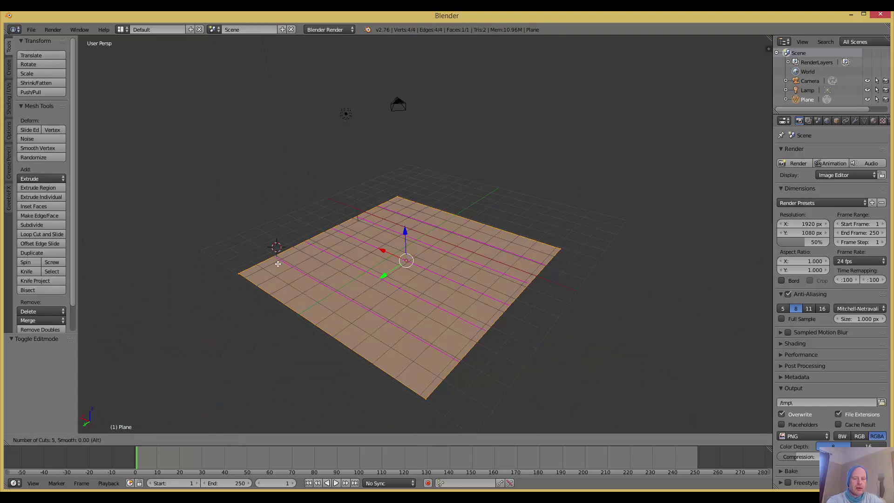
pyautogui.scroll(20, 278, 264)
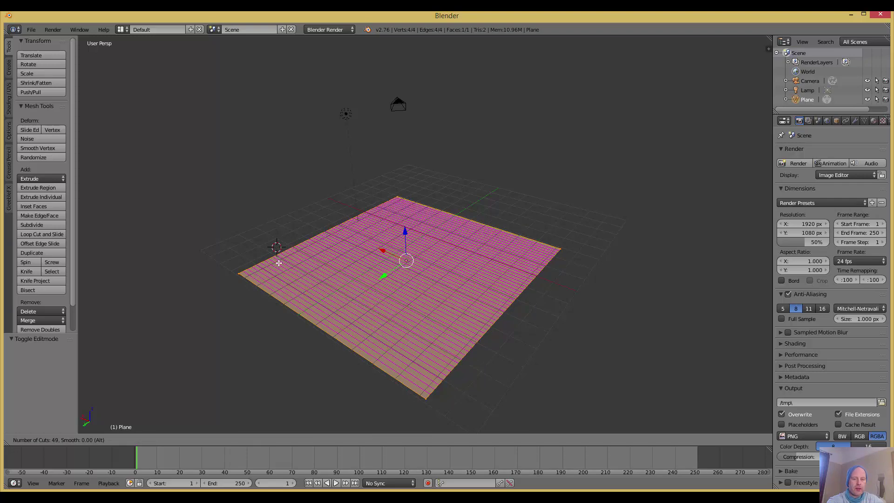
pyautogui.scroll(6, 278, 264)
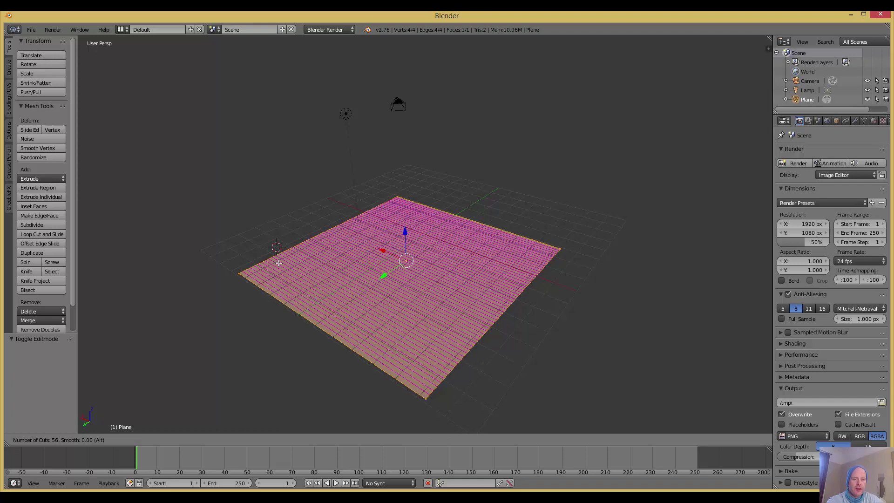
pyautogui.click(279, 263)
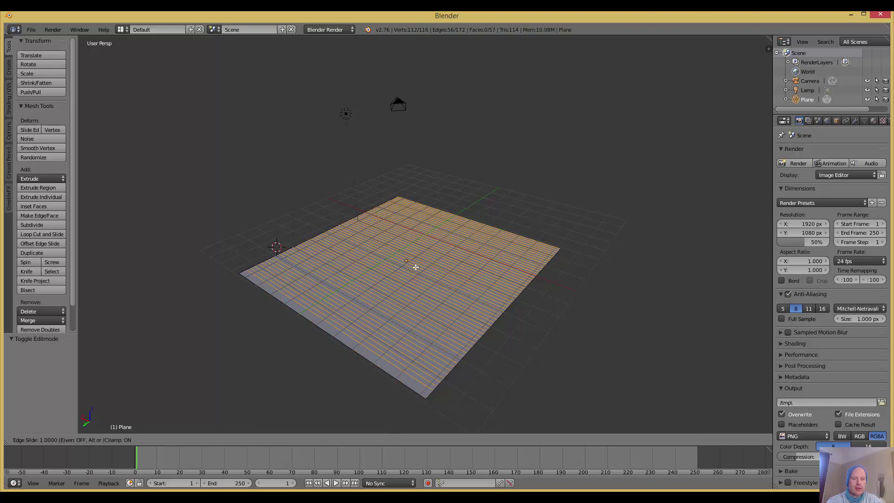
pyautogui.click(196, 280)
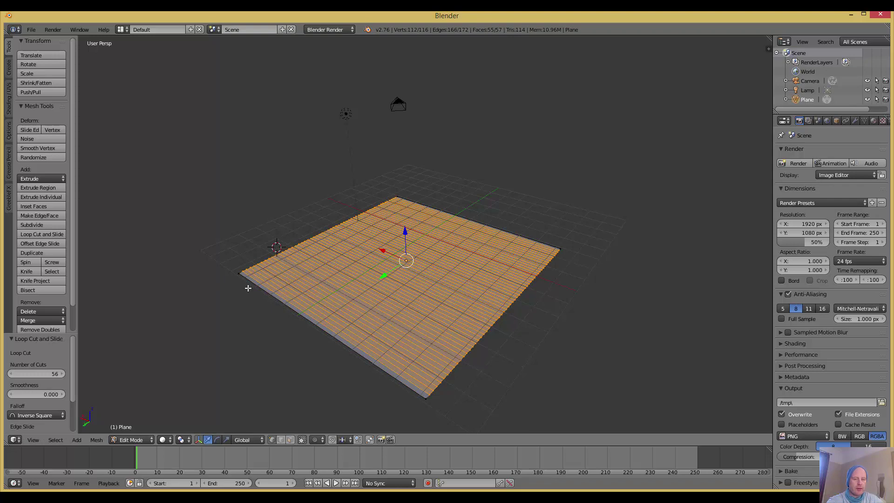
# Add 49 perpendicular loop cuts to divide the plane into a dense grid, and return to Object Mode
pyautogui.hotkey('ctrl', 'r')
pyautogui.scroll(18, 375, 267)
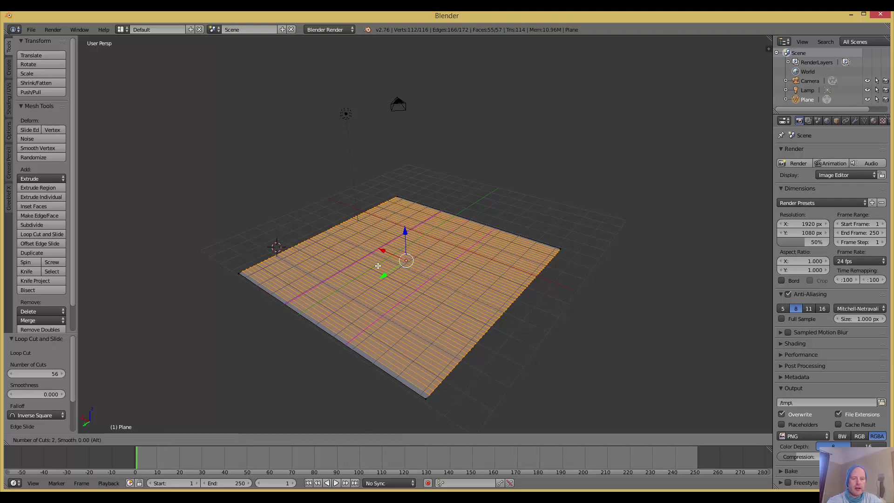
pyautogui.scroll(20, 376, 264)
pyautogui.scroll(6, 374, 261)
pyautogui.click(374, 261)
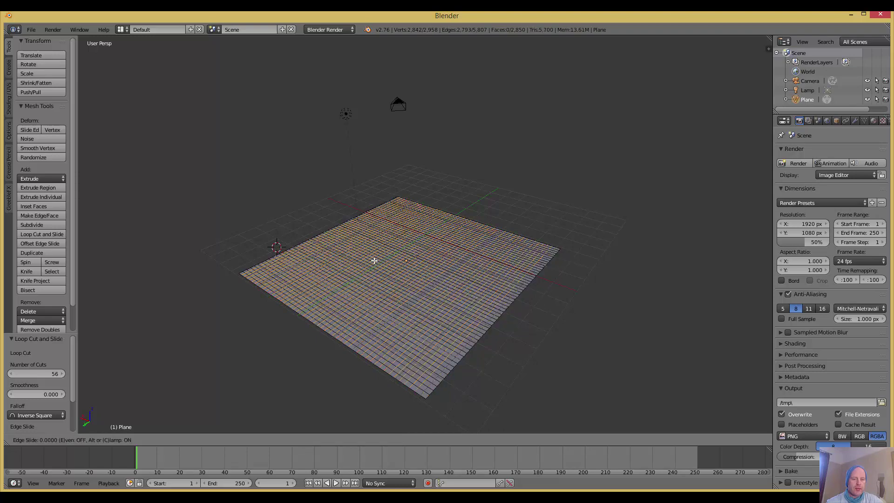
pyautogui.click(374, 260)
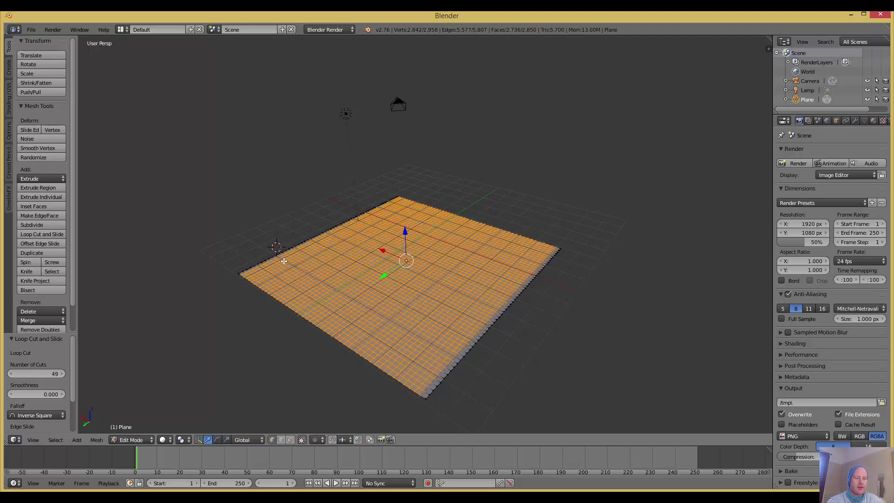
pyautogui.press('Tab')
pyautogui.moveTo(276, 290); pyautogui.dragTo(309, 275, button='middle')
pyautogui.keyDown('shift'); pyautogui.moveTo(416, 264); pyautogui.dragTo(392, 259, button='middle'); pyautogui.keyUp('shift')
pyautogui.press('Tab')
pyautogui.press('Tab')
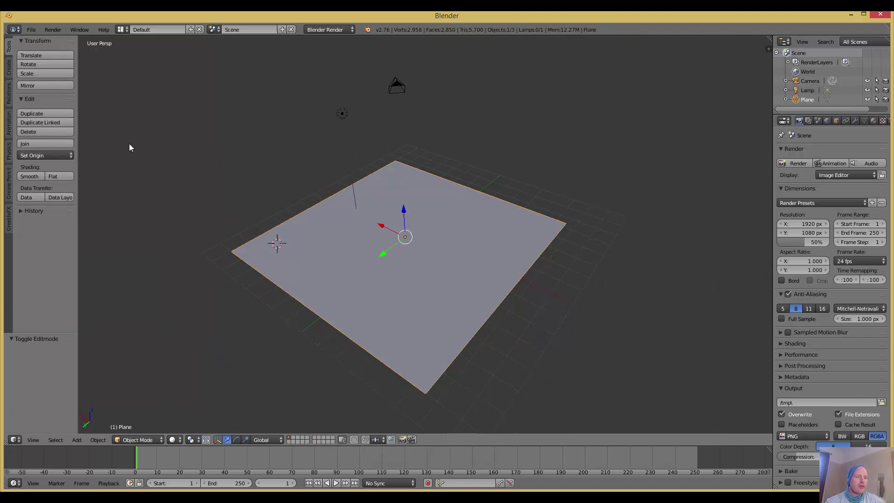
pyautogui.press('t')
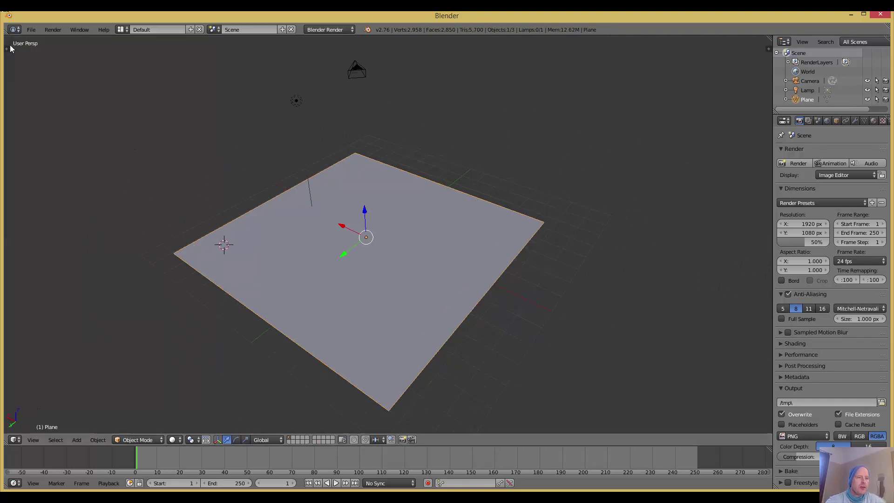
pyautogui.press('t')
pyautogui.press('t')
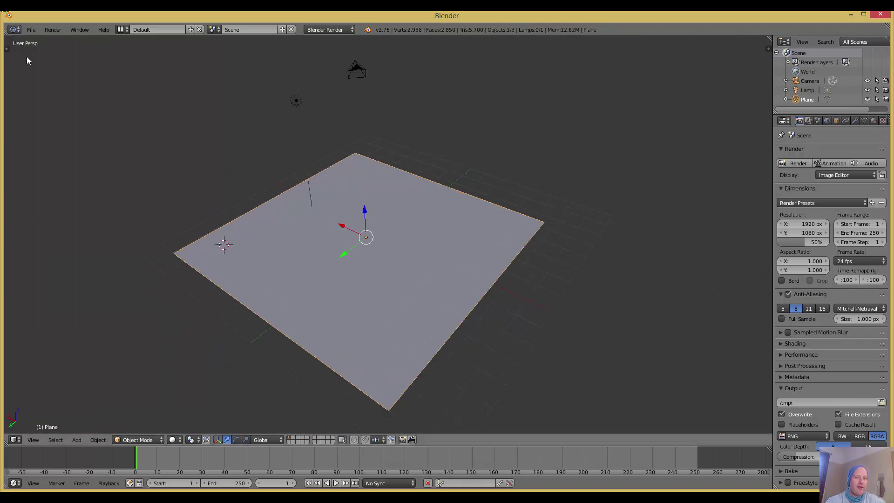
pyautogui.press('t')
pyautogui.press('t')
pyautogui.press('t')
# Generate face greebles on the subdivided plane with the GreebleFX Greeble Faces tool and display its settings
pyautogui.click(9, 216)
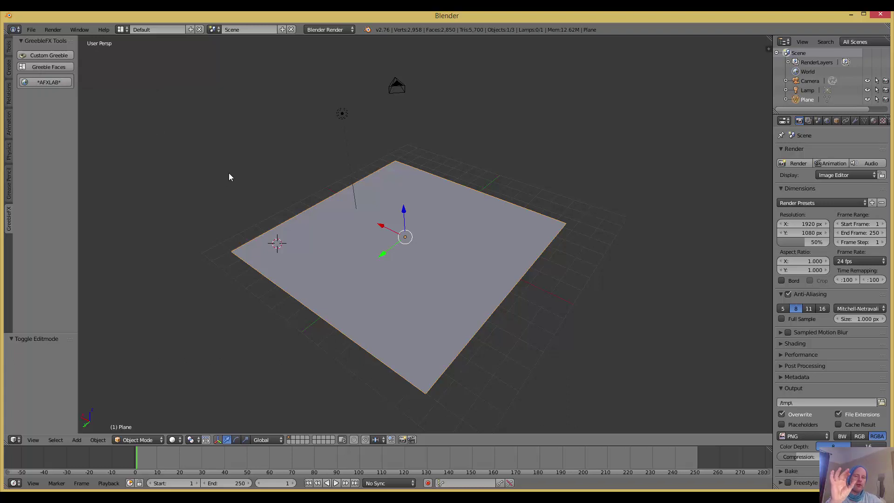
pyautogui.click(61, 69)
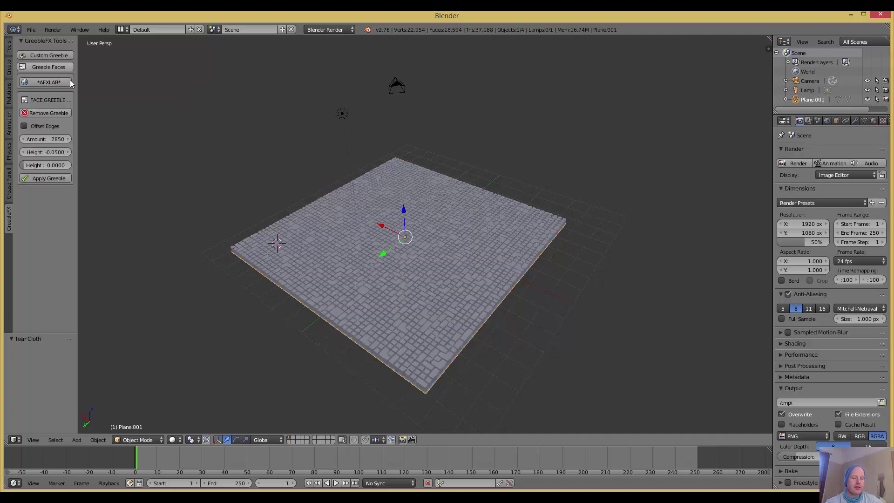
pyautogui.scroll(9, 335, 283)
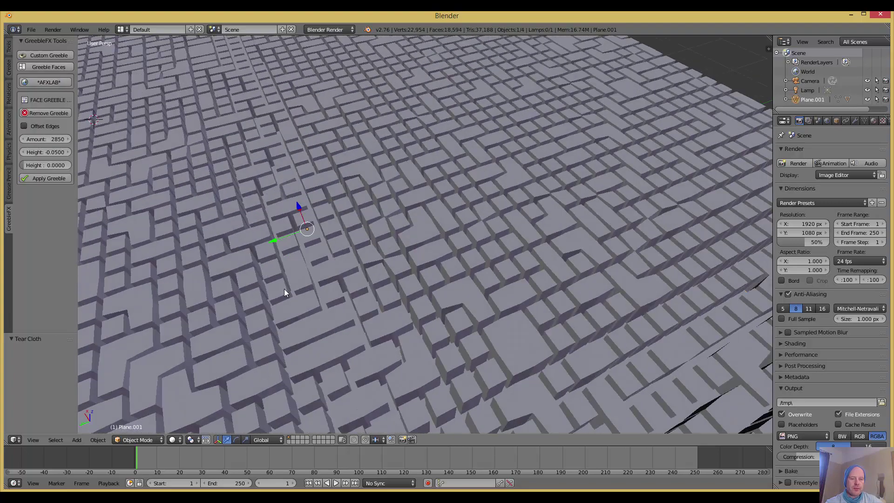
pyautogui.moveTo(286, 291)
pyautogui.mouseDown(button='middle')
pyautogui.moveTo(272, 265)
pyautogui.moveTo(337, 218)
pyautogui.moveTo(341, 238)
pyautogui.moveTo(389, 281)
pyautogui.moveTo(360, 266)
pyautogui.mouseUp(button='middle')
pyautogui.click(9, 181)
pyautogui.scroll(-5, 177, 211)
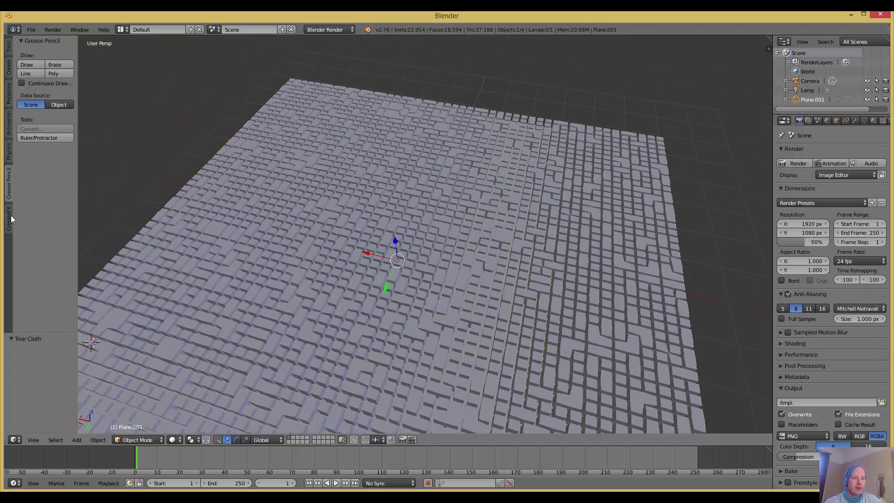
pyautogui.click(10, 218)
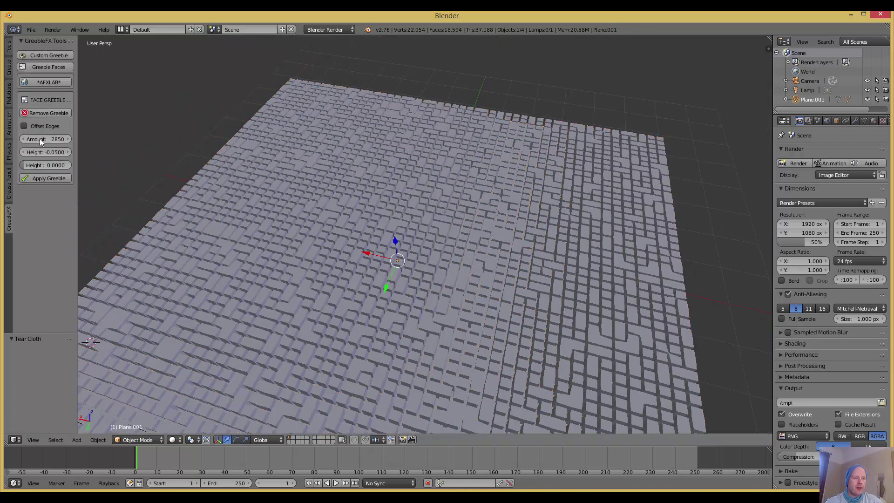
# Set the face greeble amount to 156 for larger, coarser panels
pyautogui.moveTo(52, 139); pyautogui.dragTo(20, 139)
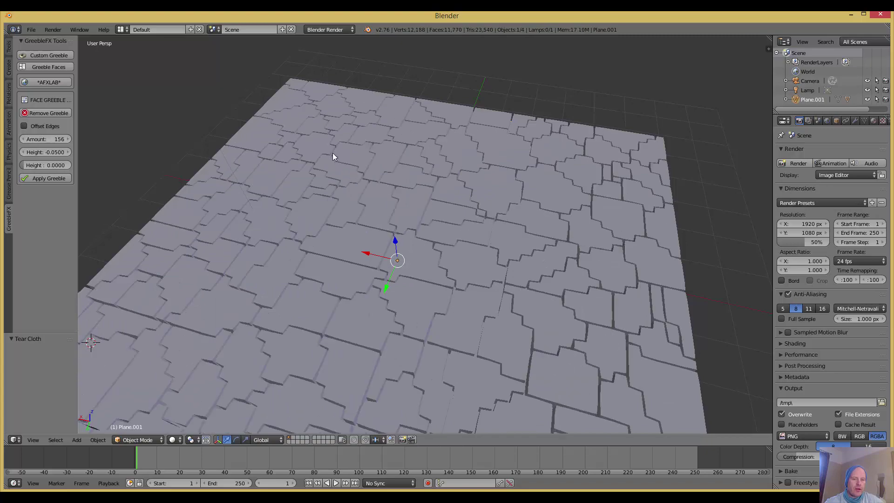
pyautogui.moveTo(334, 154); pyautogui.dragTo(391, 176, button='middle')
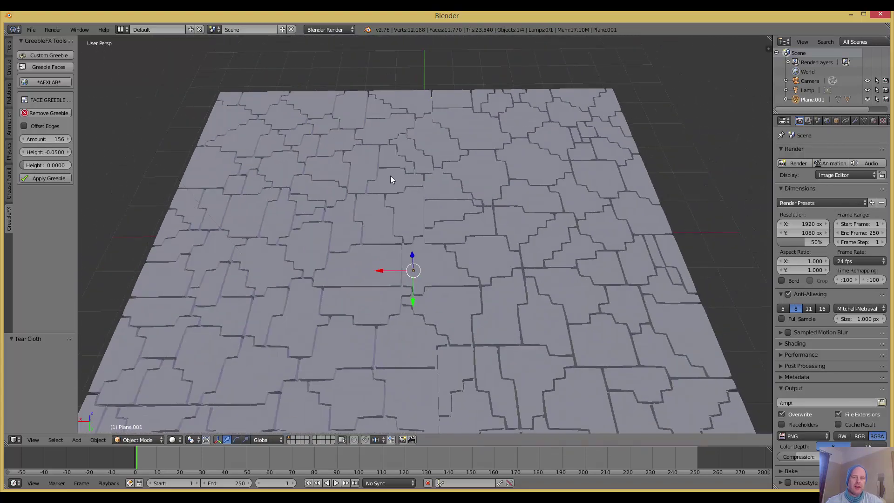
pyautogui.moveTo(450, 214); pyautogui.dragTo(451, 189, button='middle')
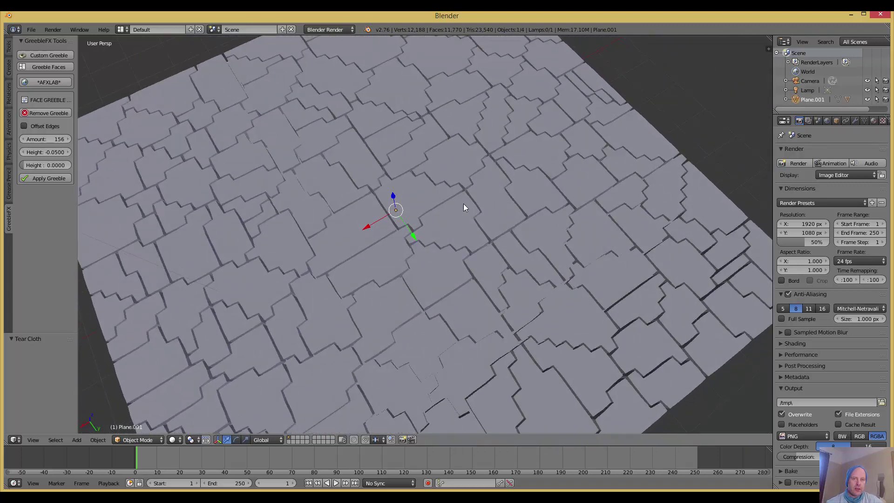
pyautogui.moveTo(464, 208); pyautogui.dragTo(171, 94, button='middle')
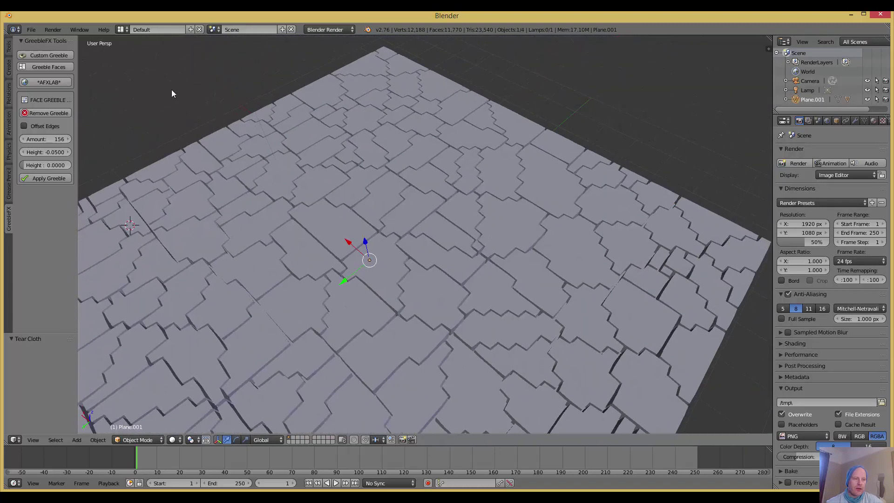
# Try the Offset Edges option on the face greebles and turn it off again
pyautogui.click(25, 126)
pyautogui.moveTo(92, 179); pyautogui.dragTo(195, 219, button='middle')
pyautogui.click(24, 126)
# Examine the greebled plane's panel pattern from above, at an angle and up close
pyautogui.scroll(-5, 366, 191)
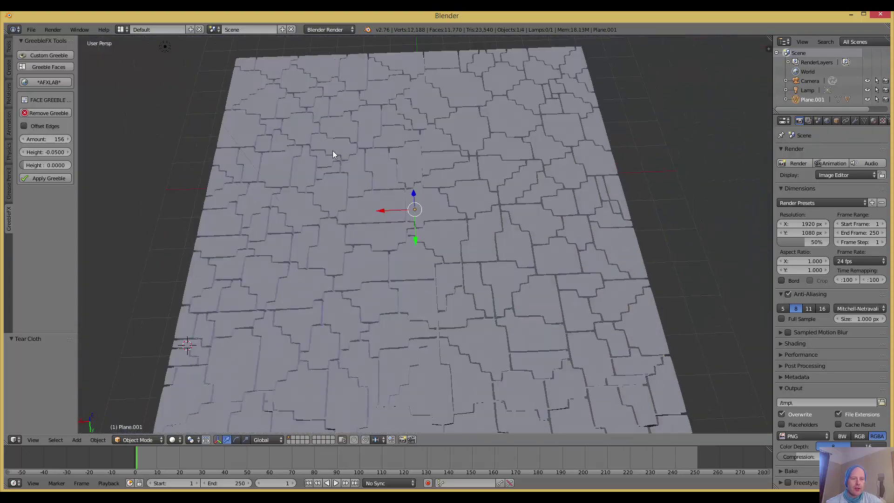
pyautogui.moveTo(333, 150); pyautogui.dragTo(410, 208, button='middle')
pyautogui.scroll(3, 379, 238)
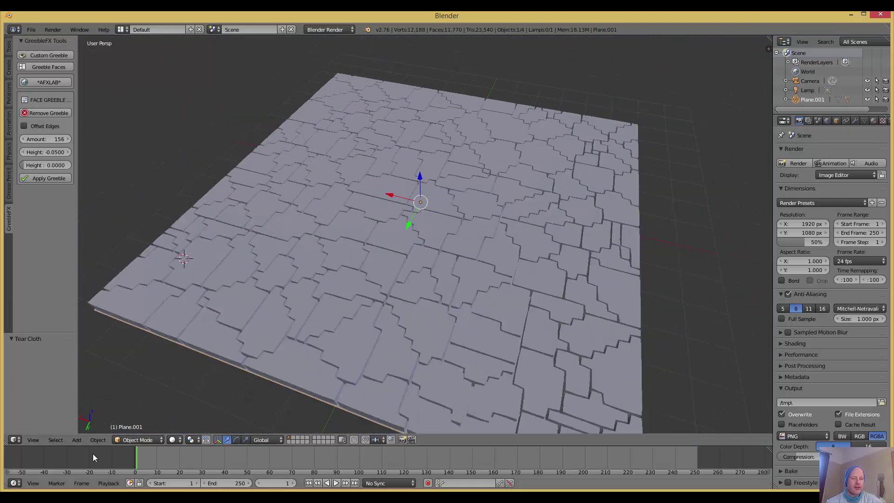
pyautogui.moveTo(438, 268); pyautogui.dragTo(461, 275, button='middle')
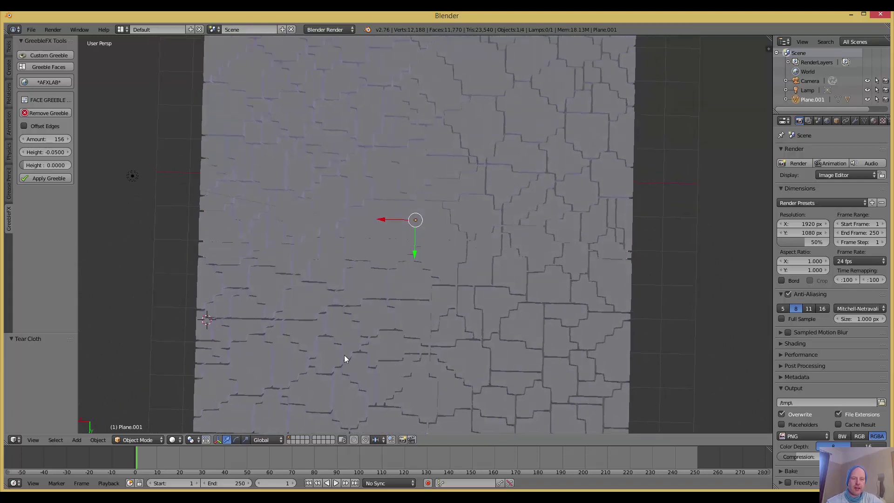
pyautogui.scroll(-4, 345, 359)
pyautogui.moveTo(470, 242); pyautogui.dragTo(467, 250, button='middle')
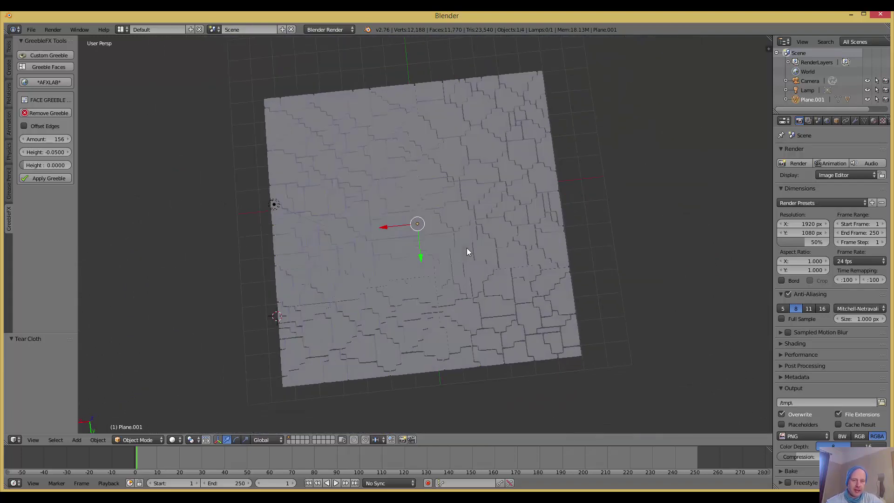
pyautogui.scroll(2, 468, 247)
pyautogui.moveTo(548, 255); pyautogui.dragTo(431, 215, button='middle')
pyautogui.scroll(3, 471, 230)
pyautogui.scroll(2, 435, 213)
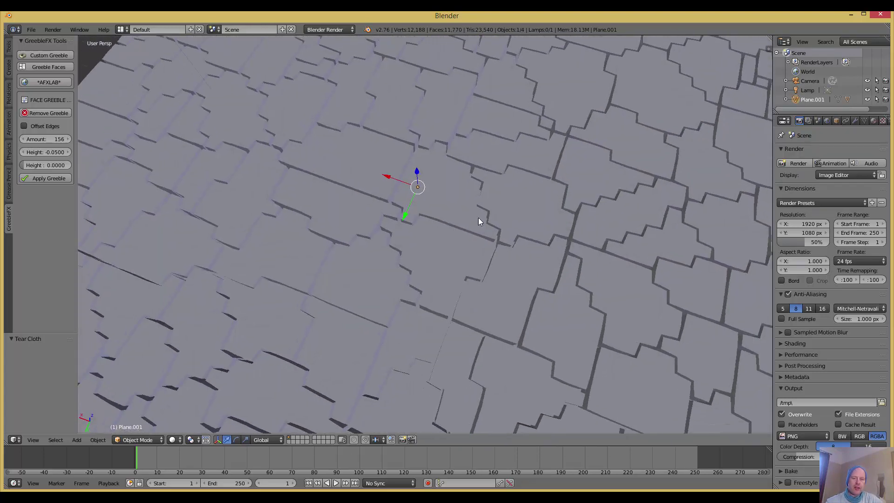
pyautogui.scroll(-4, 478, 221)
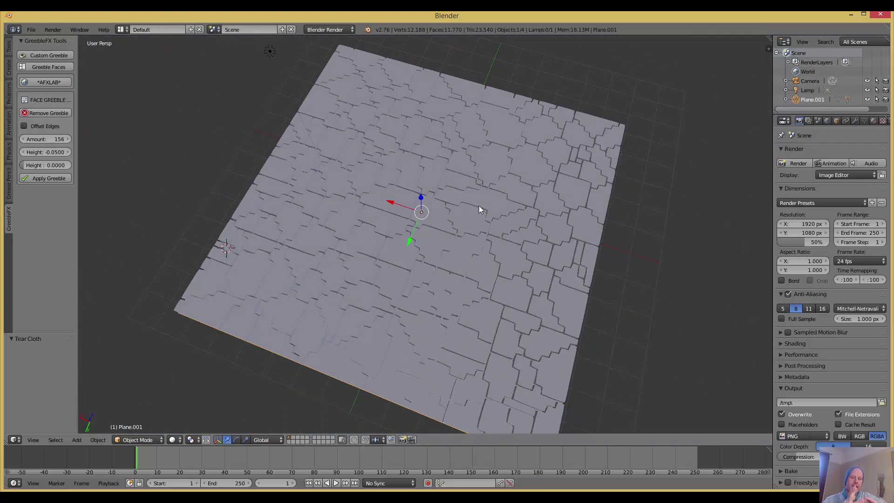
pyautogui.moveTo(463, 194); pyautogui.dragTo(405, 198, button='middle')
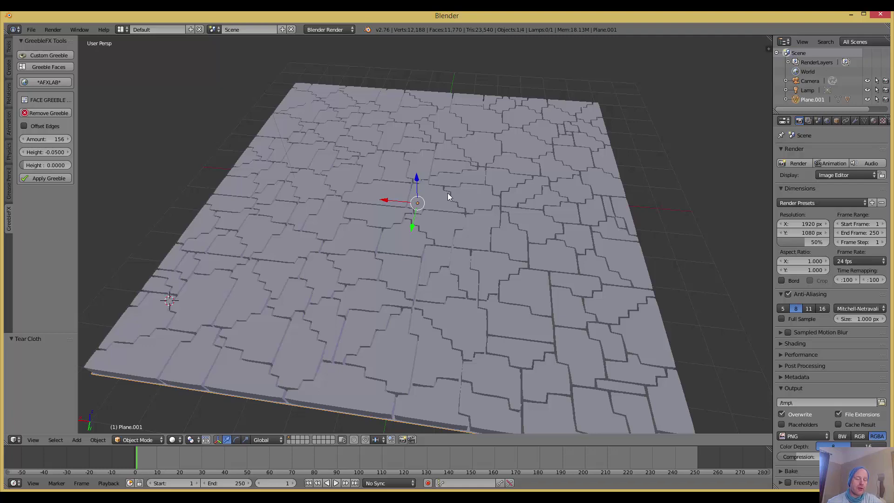
pyautogui.moveTo(448, 193); pyautogui.dragTo(390, 207, button='middle')
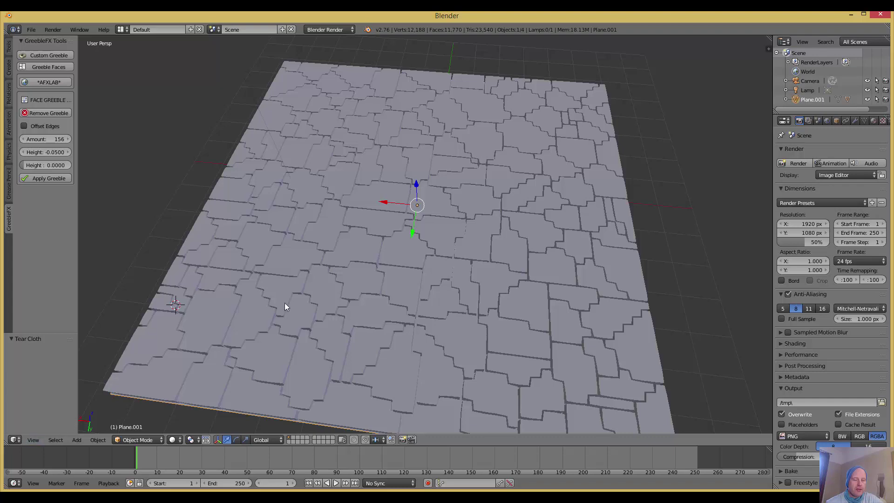
# Select the camera and, in top view, move it along the X axis towards the plane's centre line
pyautogui.scroll(-6, 285, 306)
pyautogui.rightClick(363, 129)
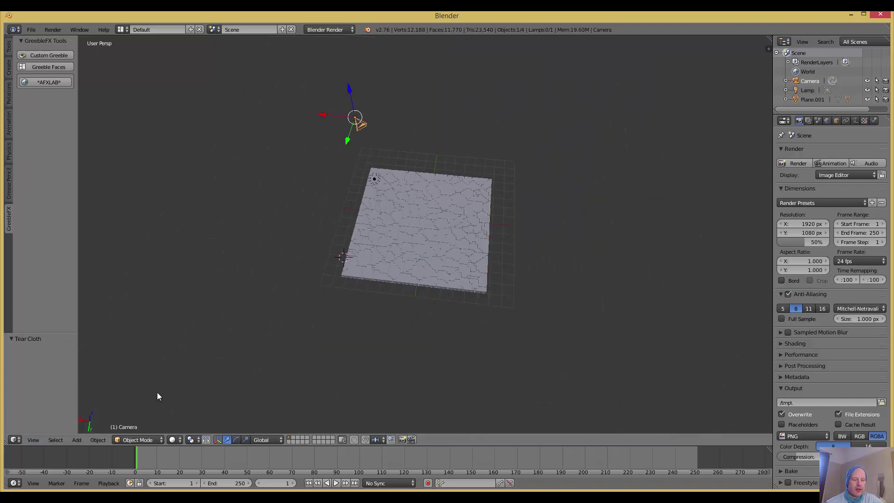
pyautogui.click(33, 440)
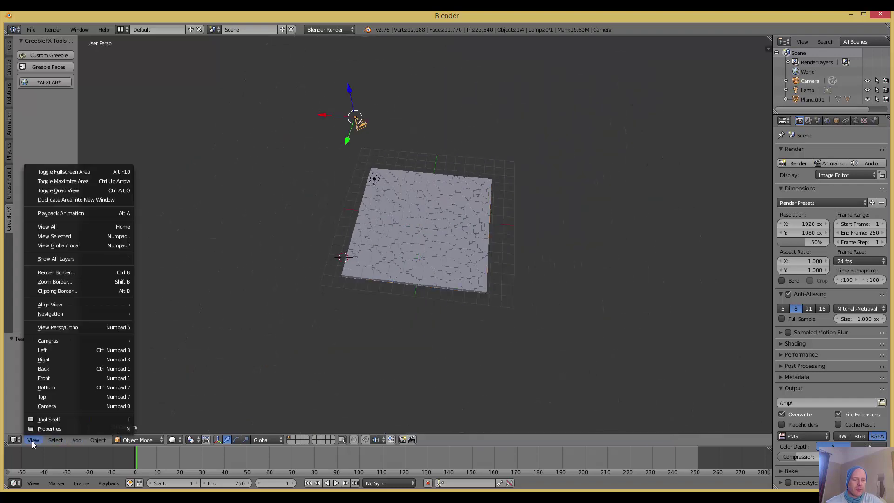
pyautogui.click(64, 398)
pyautogui.press('g')
pyautogui.press('x')
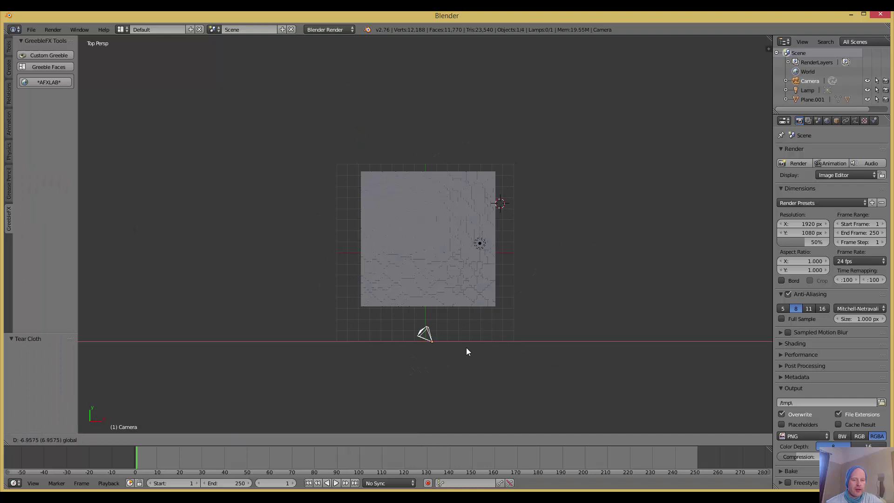
pyautogui.click(412, 343)
# Move the camera about 7.451 along Y and 1.703 along X so it sits over the middle of the plane
pyautogui.press('g')
pyautogui.press('y')
pyautogui.click(431, 231)
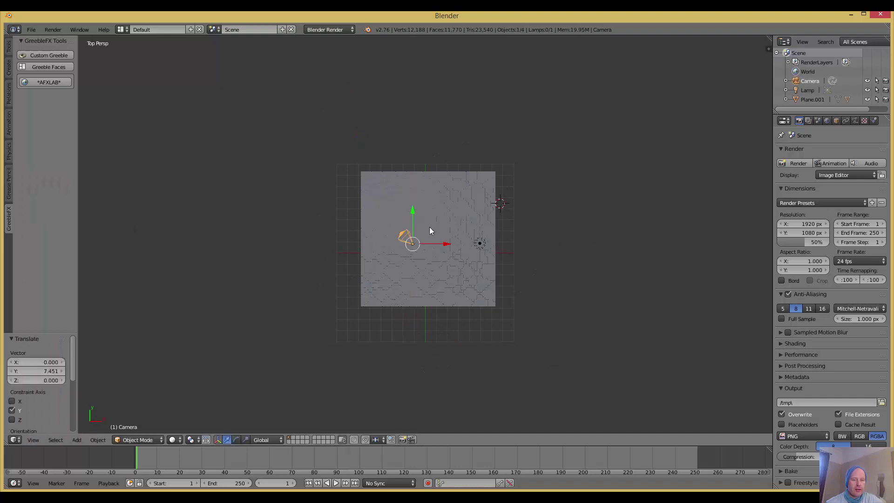
pyautogui.press('g')
pyautogui.press('x')
pyautogui.click(458, 246)
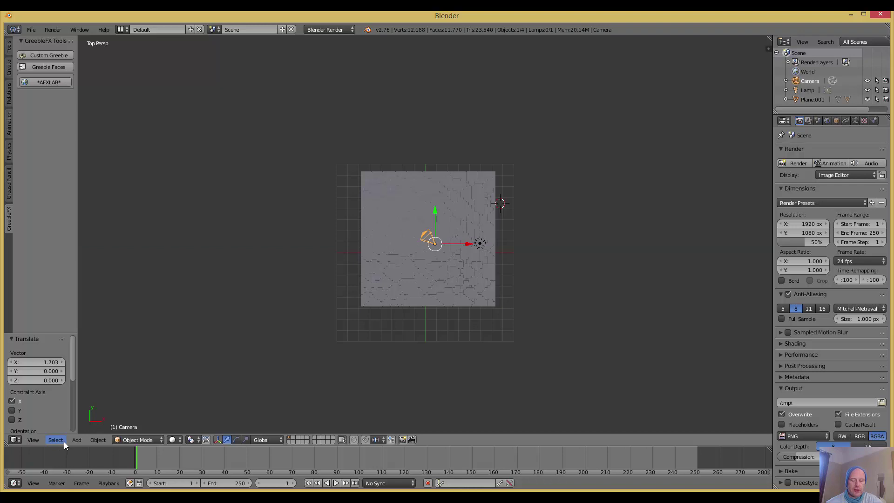
# Rotate the camera about -71.66° in left orthographic view so it points down towards the plane
pyautogui.click(33, 440)
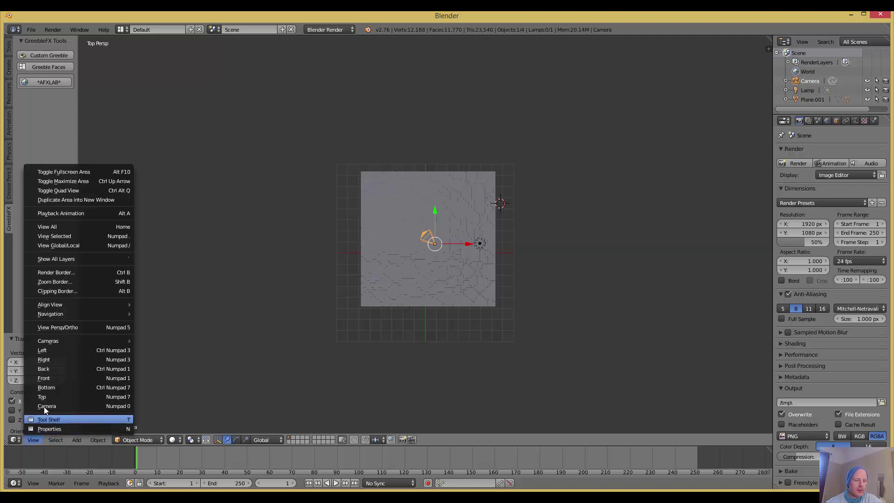
pyautogui.click(43, 350)
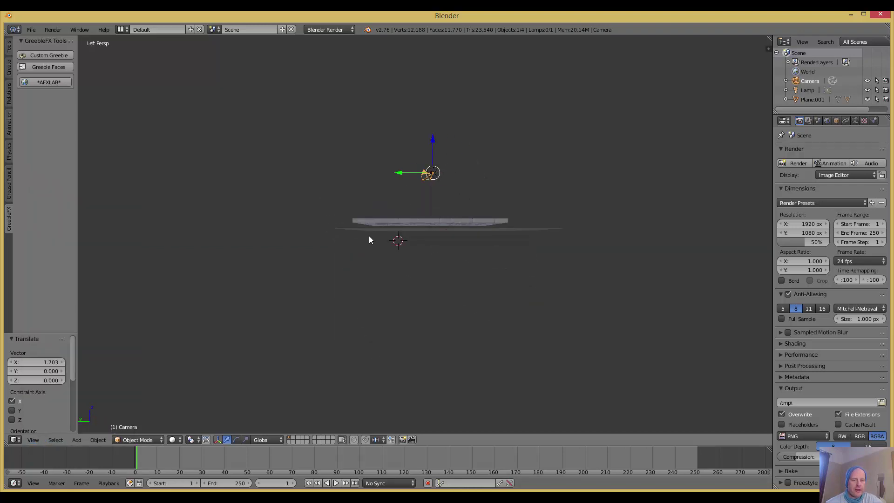
pyautogui.press('KP_5')
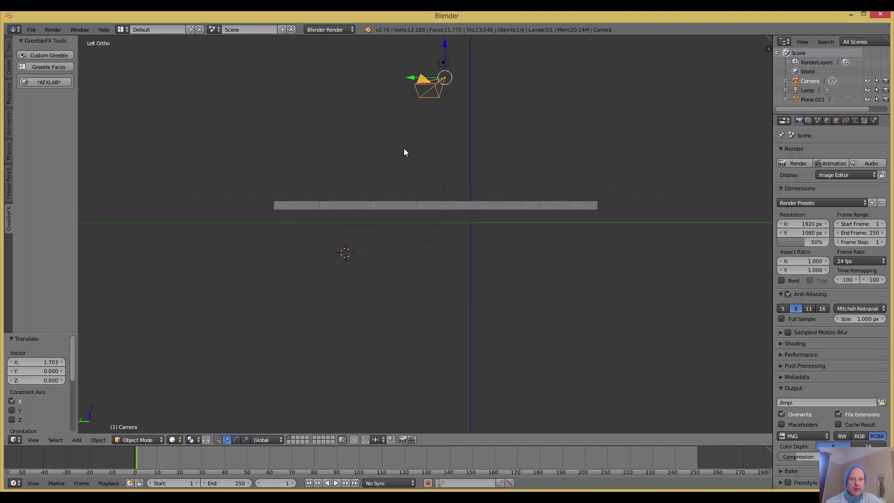
pyautogui.keyDown('shift'); pyautogui.scroll(5, 376, 245); pyautogui.keyUp('shift')
pyautogui.scroll(4, 407, 271)
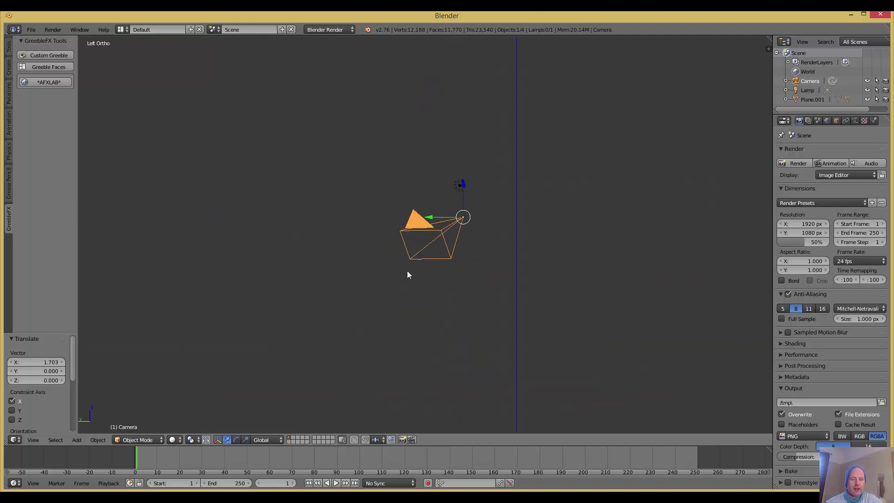
pyautogui.keyDown('shift'); pyautogui.moveTo(407, 271); pyautogui.dragTo(395, 202, button='middle'); pyautogui.keyUp('shift')
pyautogui.keyDown('shift'); pyautogui.scroll(-1, 396, 204); pyautogui.keyUp('shift')
pyautogui.press('r')
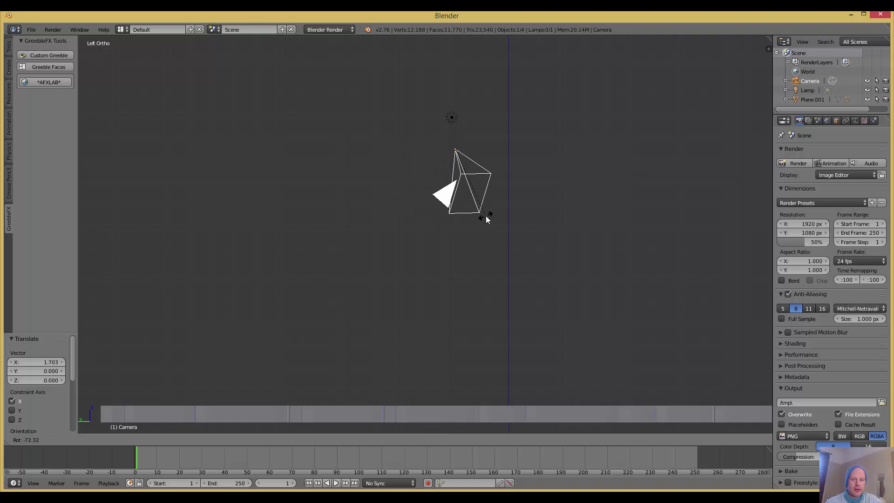
pyautogui.click(485, 216)
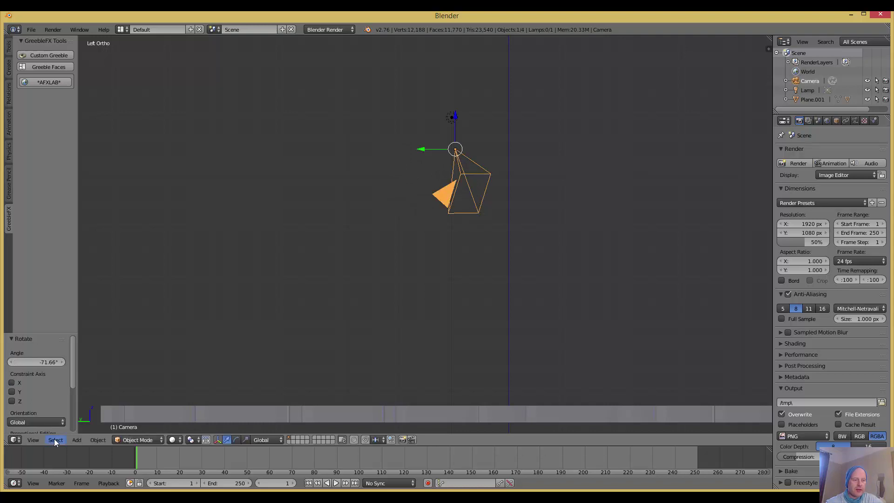
# Rotate the camera about -46.784° in front view so it faces down at the plane
pyautogui.click(41, 439)
pyautogui.moveTo(56, 440)
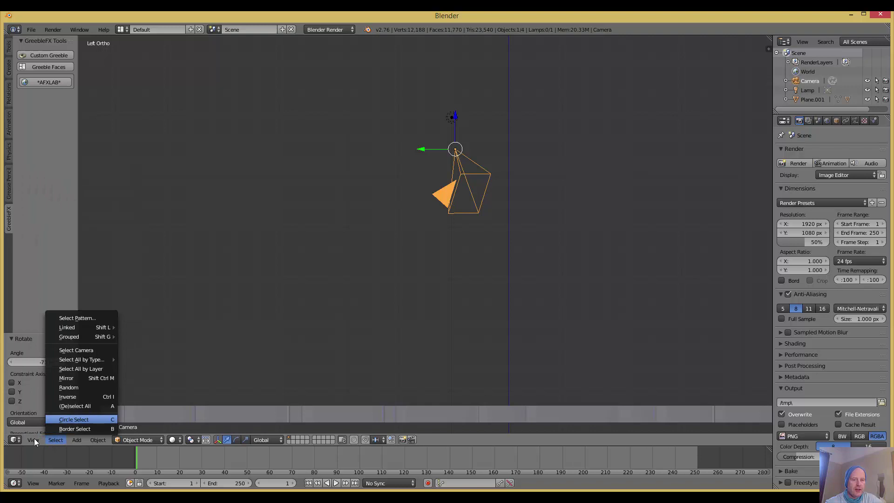
pyautogui.click(46, 381)
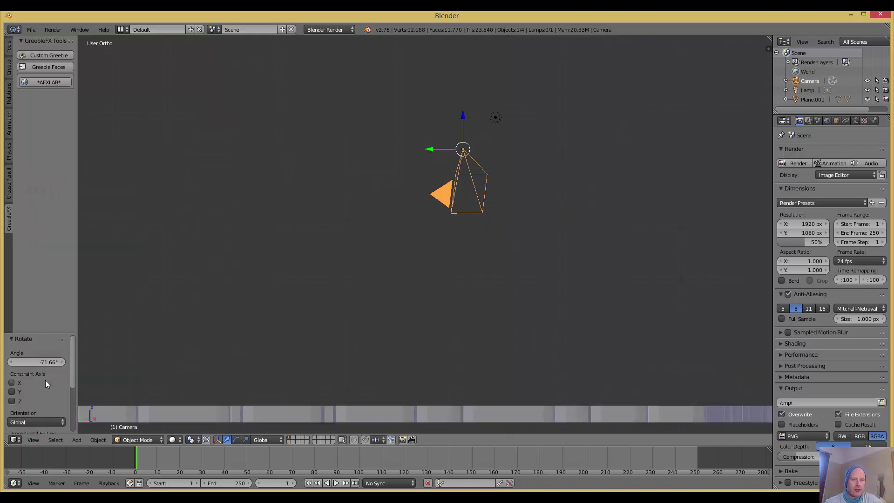
pyautogui.press('r')
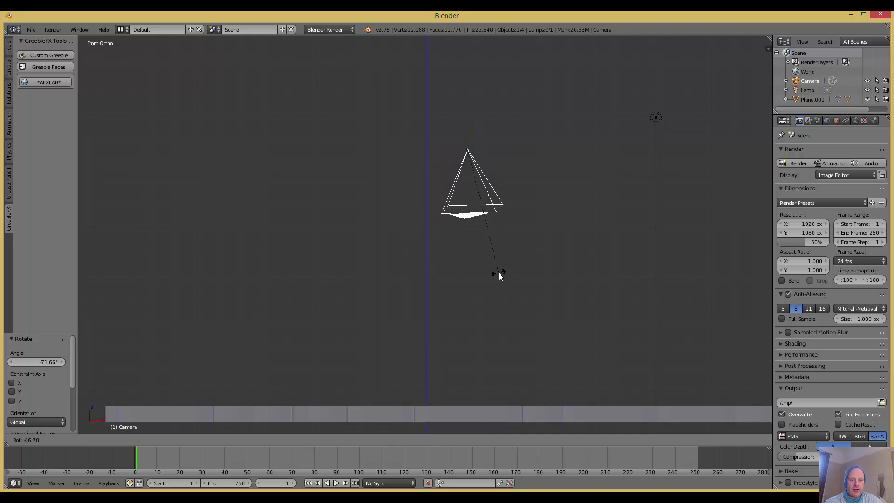
pyautogui.click(498, 272)
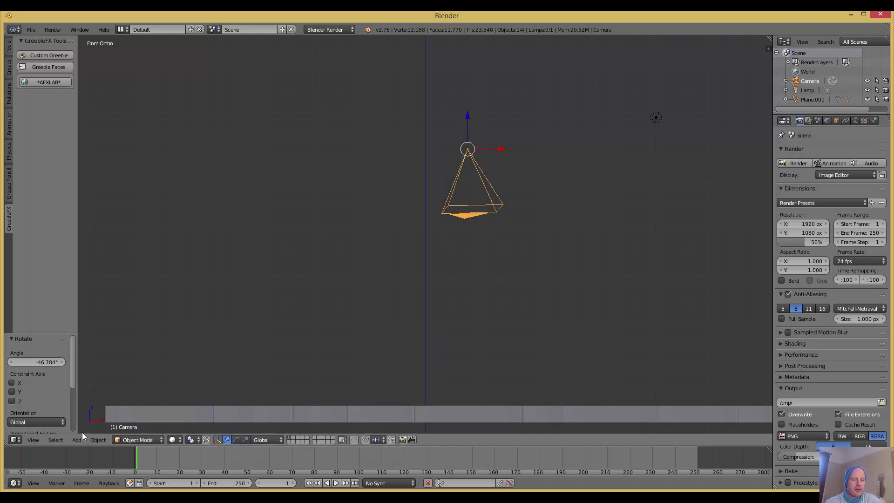
# Rotate the camera about -12.856° in right view to level its frame with the plane
pyautogui.click(39, 440)
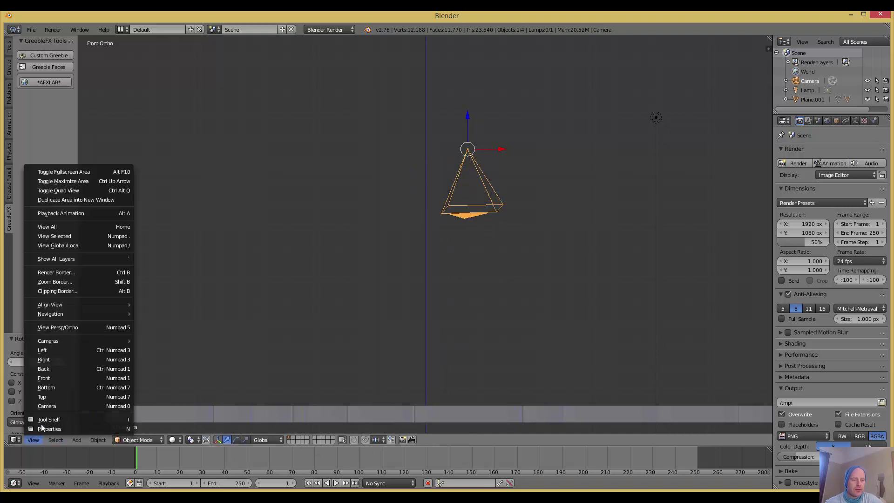
pyautogui.click(51, 359)
pyautogui.press('r')
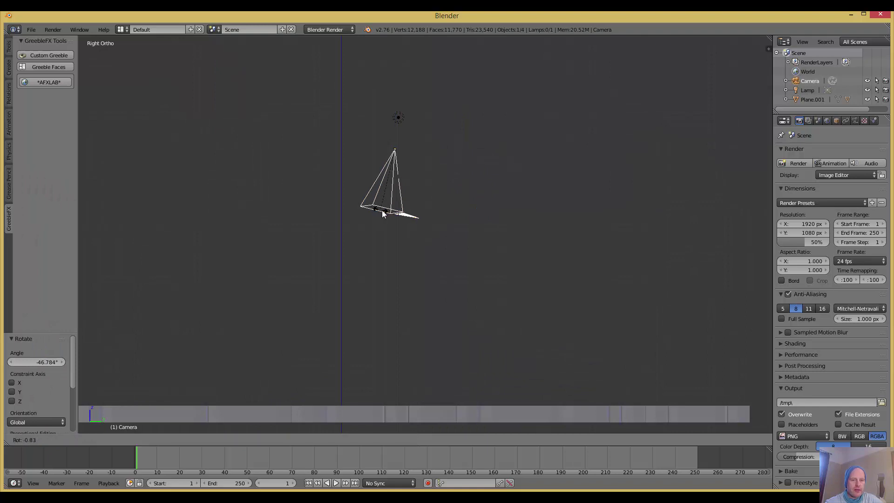
pyautogui.click(394, 213)
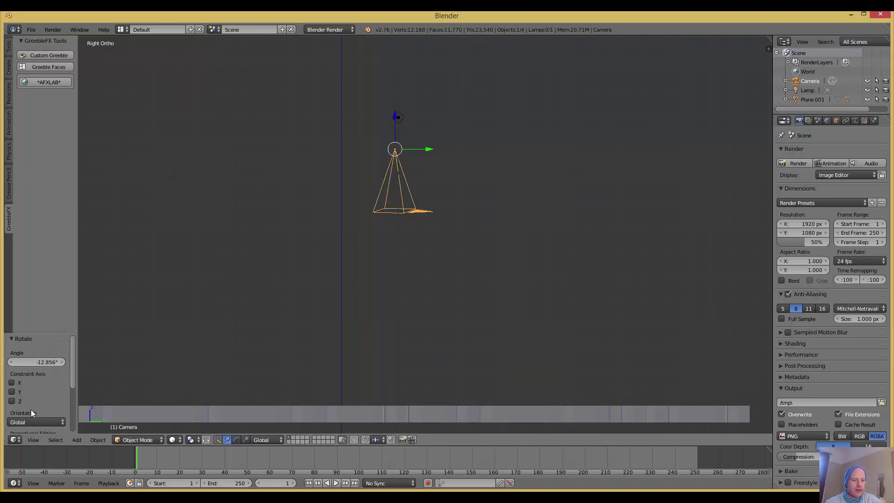
# Rotate the camera about 4.095° in front view to straighten its downward aim
pyautogui.click(40, 440)
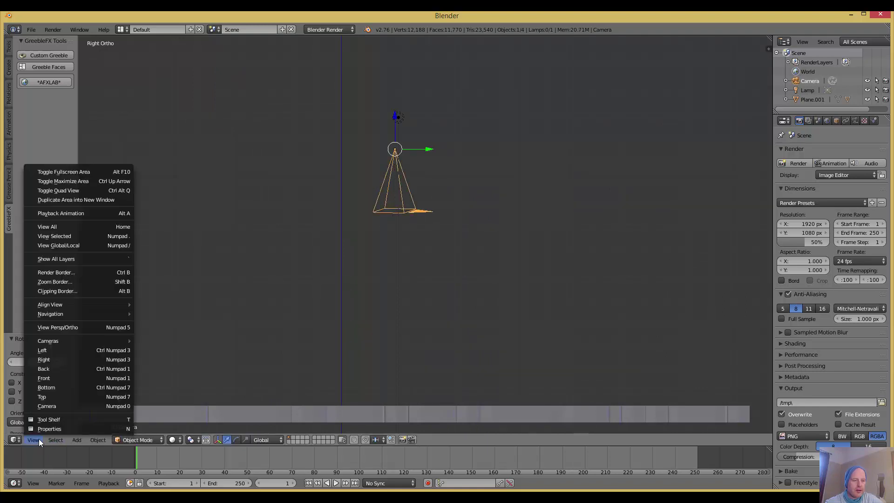
pyautogui.click(57, 378)
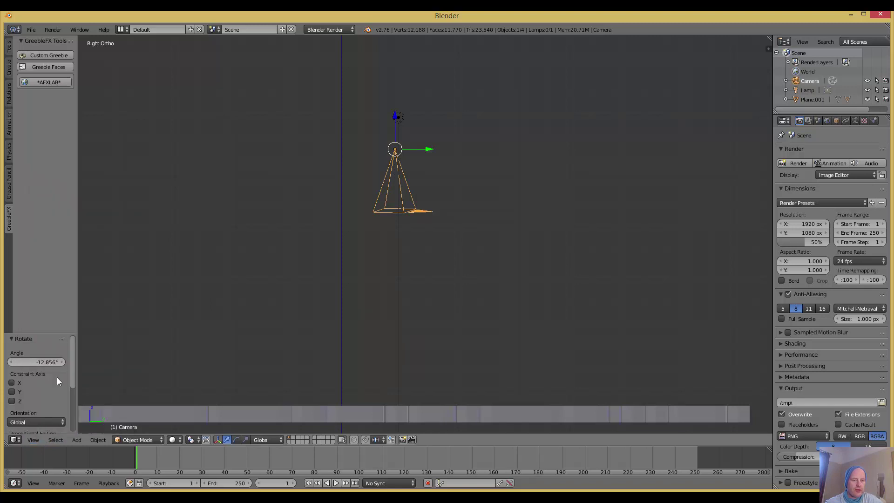
pyautogui.press('r')
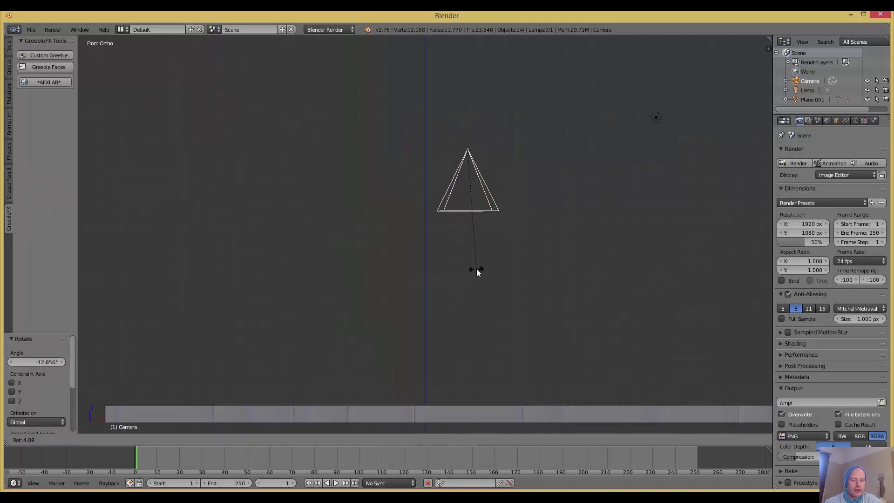
pyautogui.click(477, 272)
# Rotate the camera about -13.154° around the global Z axis
pyautogui.press('r')
pyautogui.press('z')
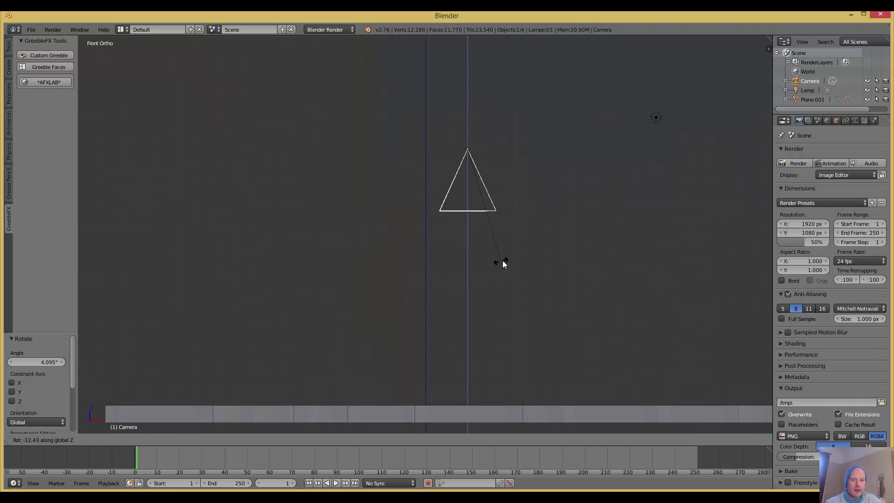
pyautogui.click(494, 264)
pyautogui.moveTo(487, 264); pyautogui.dragTo(354, 372, button='middle')
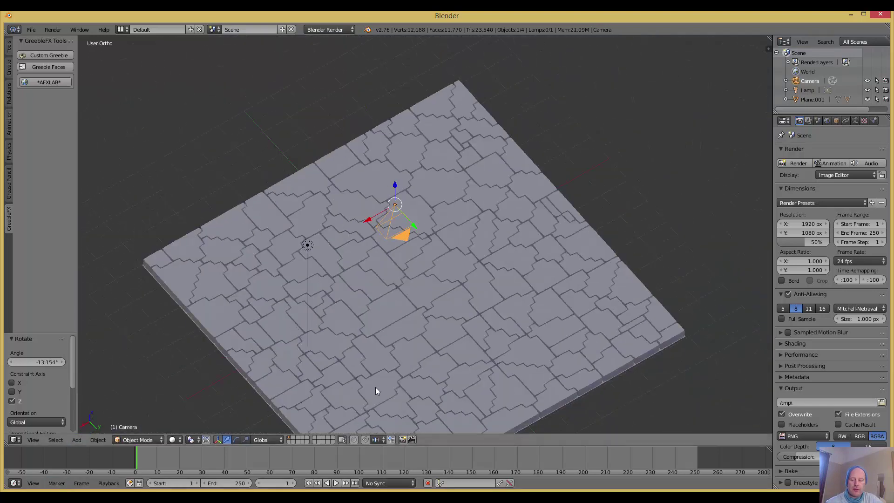
# Look through the selected camera and change its lens type to Orthographic
pyautogui.press('KP_5')
pyautogui.press('KP_0')
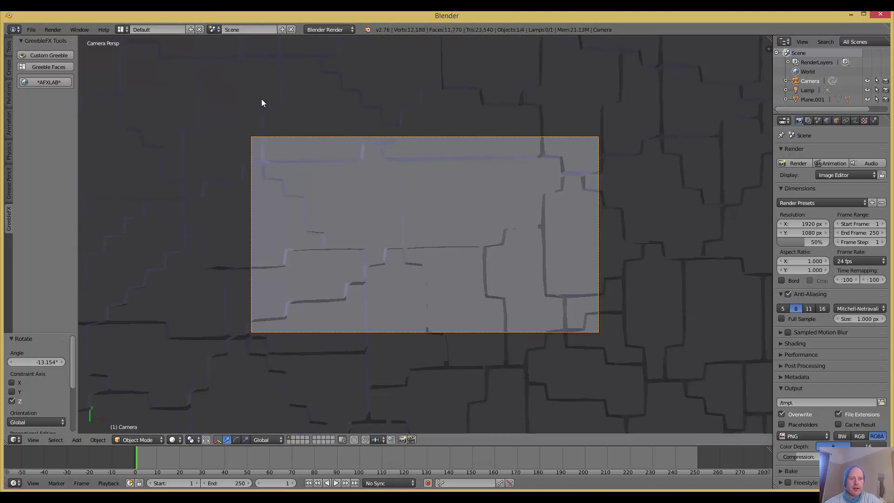
pyautogui.moveTo(491, 223); pyautogui.dragTo(430, 206, button='middle')
pyautogui.rightClick(429, 186)
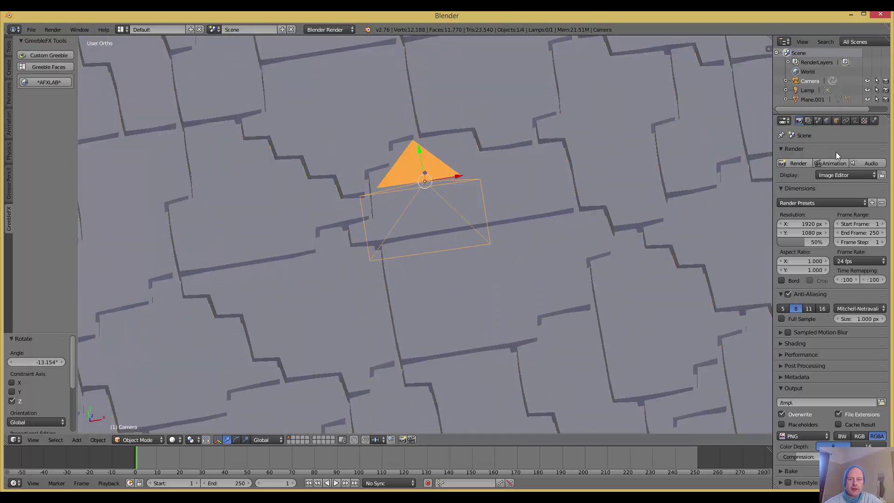
pyautogui.click(855, 121)
pyautogui.press('KP_0')
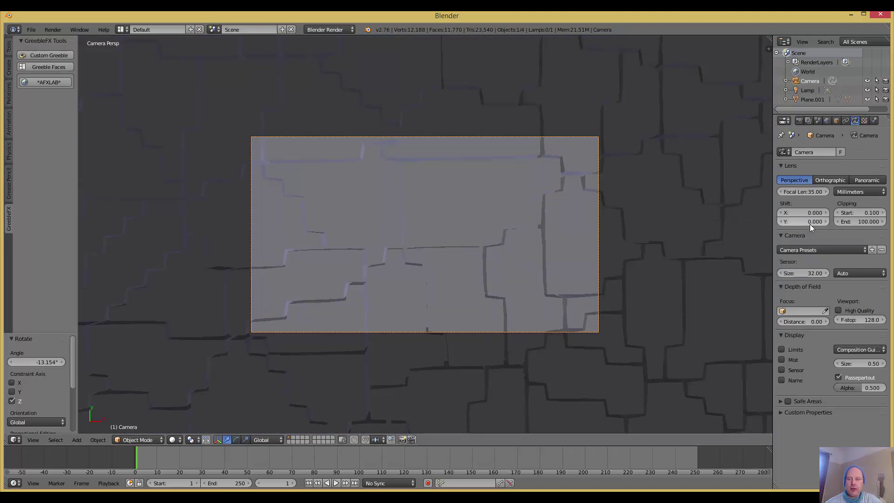
pyautogui.click(820, 184)
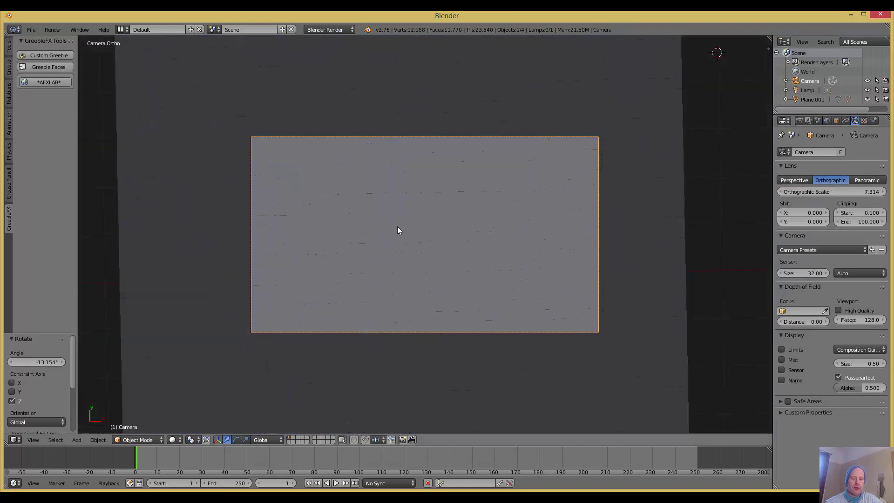
# Show the 3D view's properties sidebar and switch the render engine to Cycles Render
pyautogui.press('n')
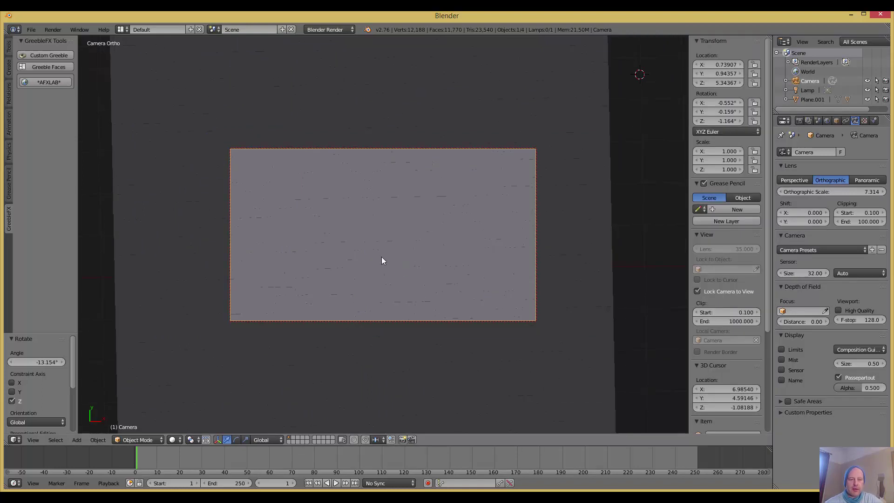
pyautogui.click(323, 29)
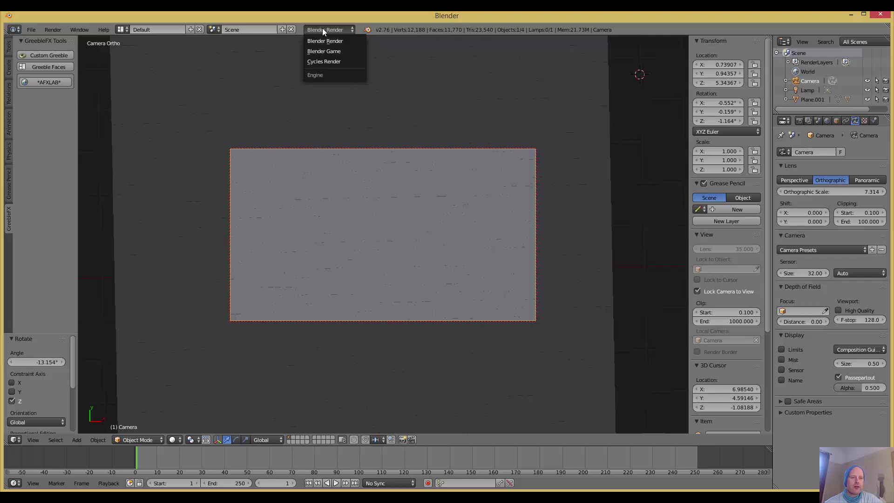
pyautogui.click(323, 62)
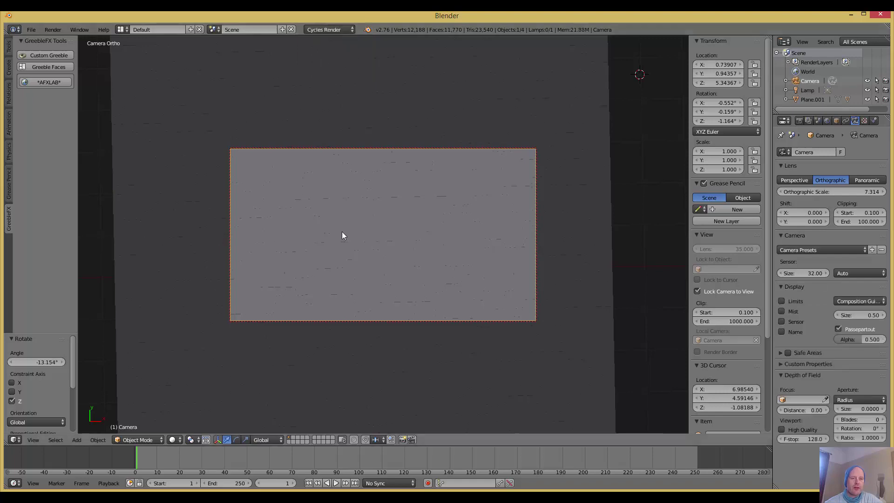
# Select the greeble plane and add a new material to it
pyautogui.rightClick(358, 226)
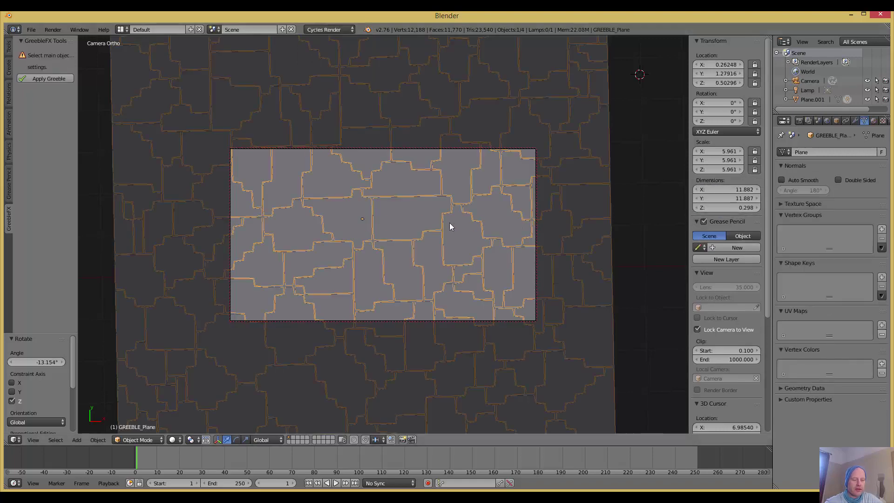
pyautogui.rightClick(438, 231)
pyautogui.rightClick(405, 243)
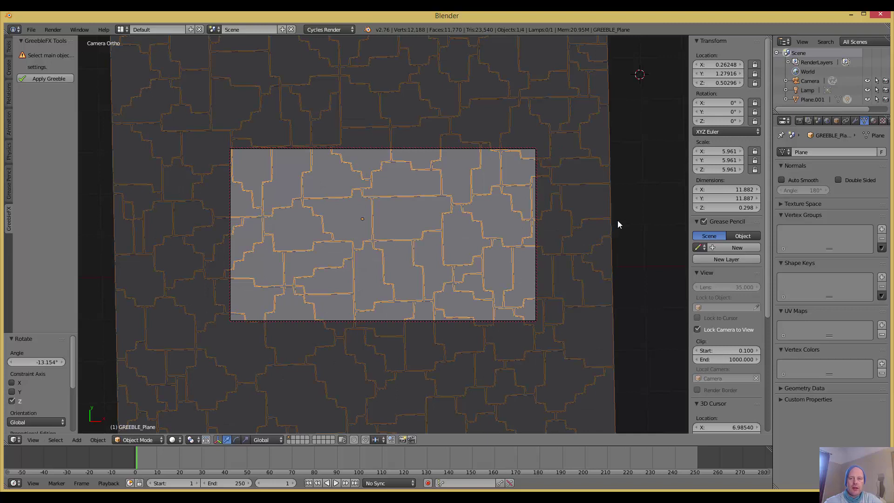
pyautogui.click(827, 121)
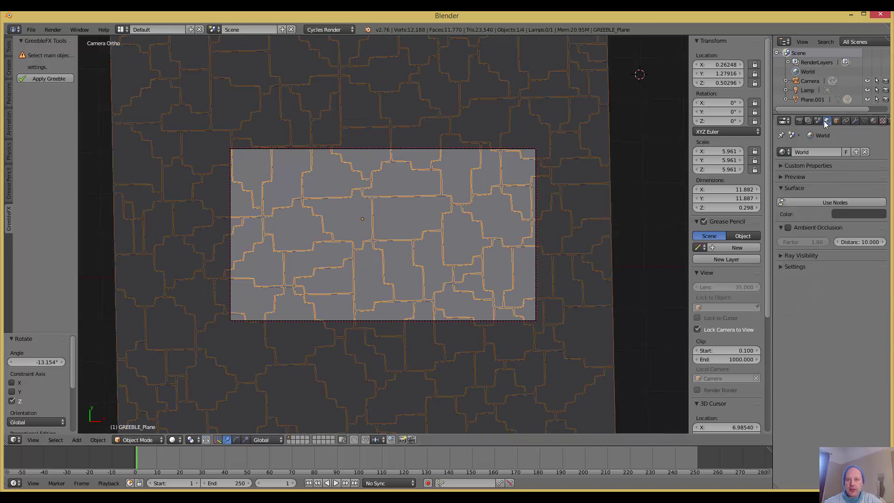
pyautogui.click(872, 120)
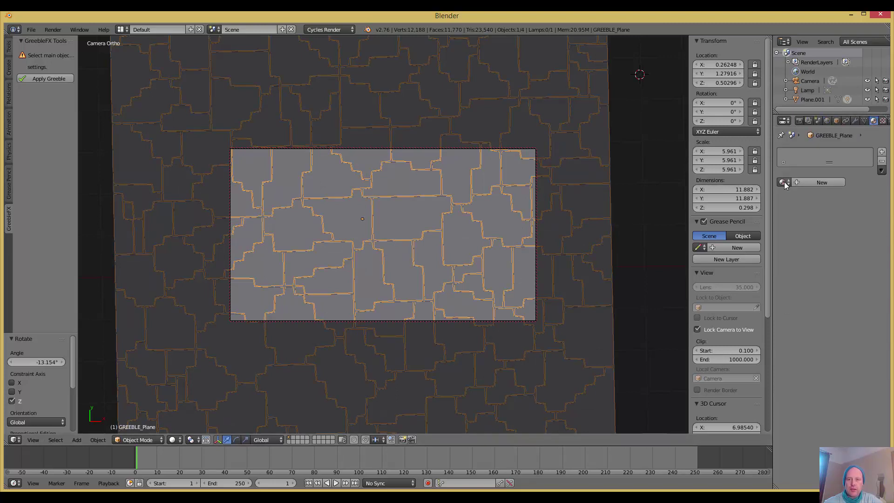
pyautogui.click(800, 182)
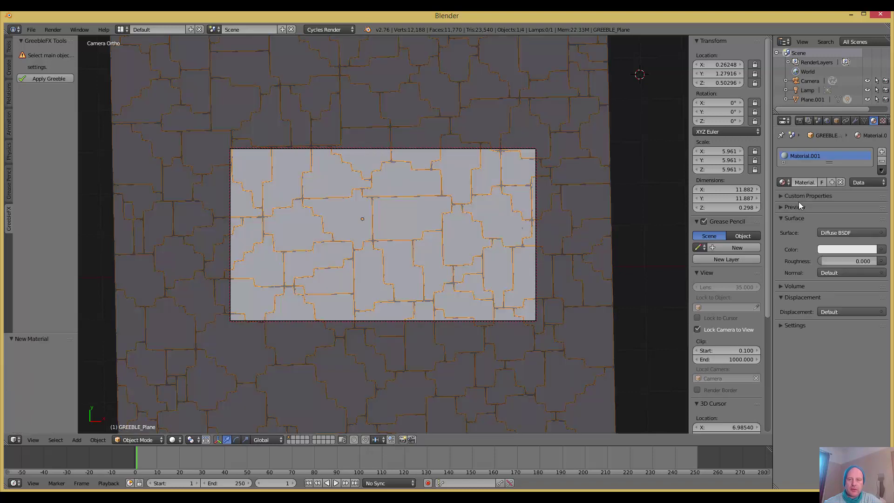
# Set the greeble material's surface shader to Emission with a strength of 4.9
pyautogui.click(829, 234)
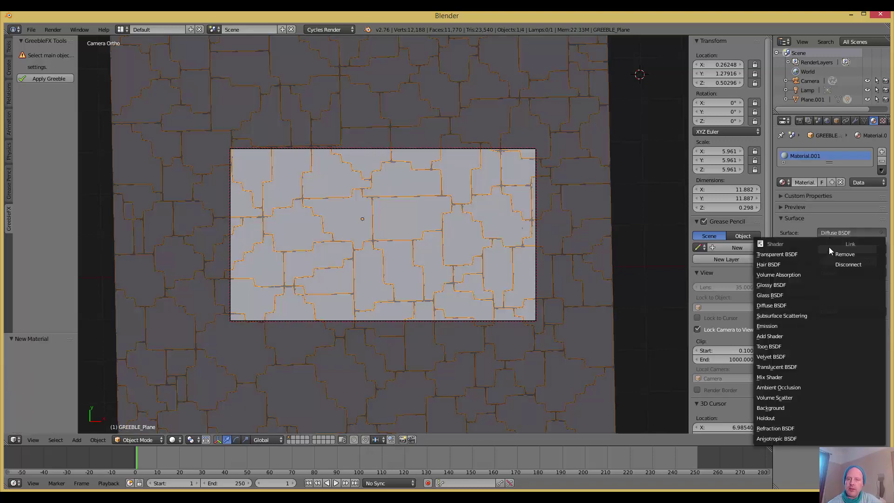
pyautogui.click(807, 305)
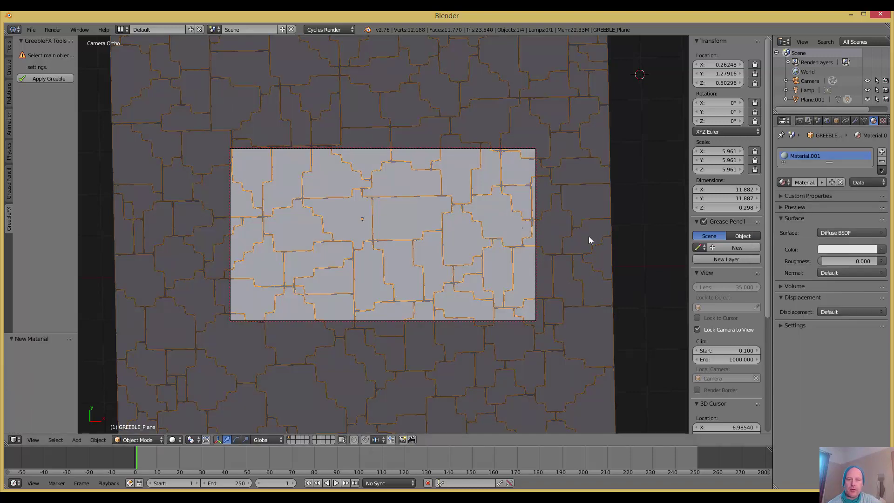
pyautogui.click(826, 232)
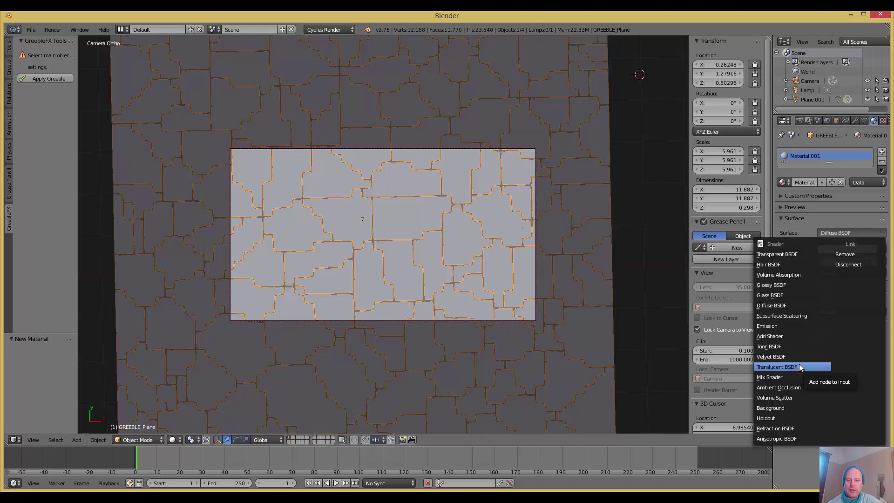
pyautogui.click(767, 326)
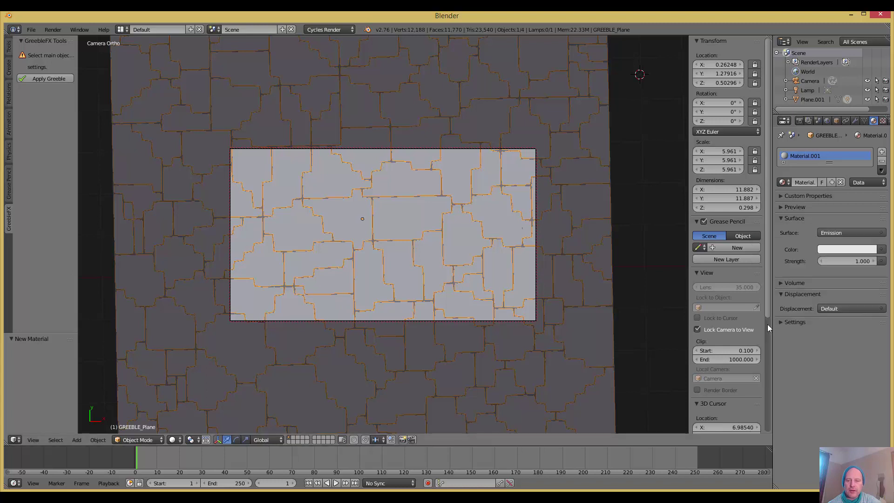
pyautogui.moveTo(835, 262); pyautogui.dragTo(857, 262)
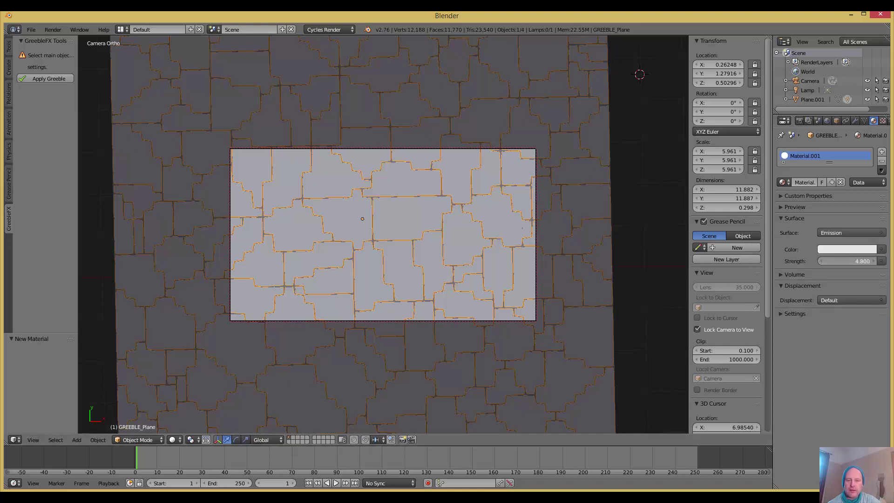
# Enable Freestyle in the render settings and set its line thickness to 1.3 px
pyautogui.click(827, 121)
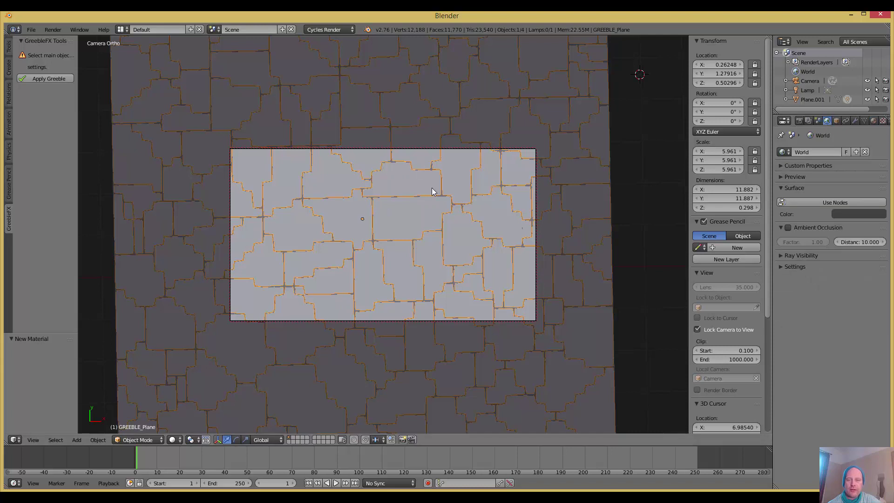
pyautogui.click(799, 121)
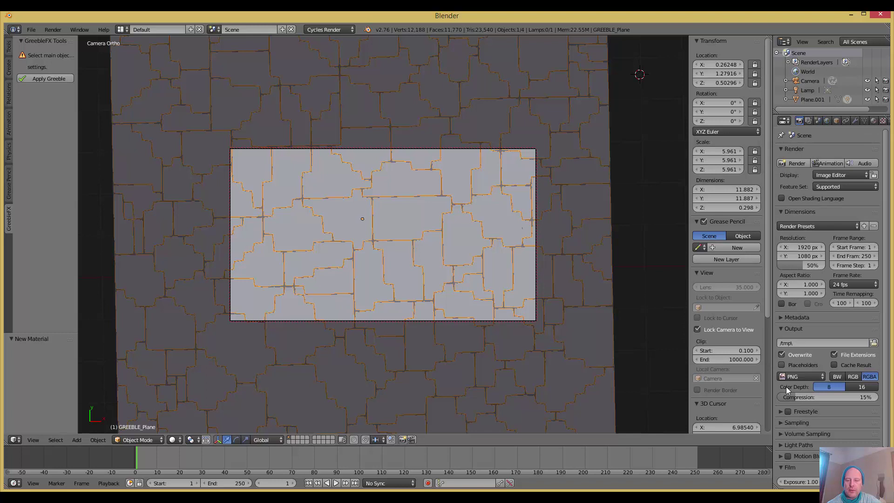
pyautogui.click(782, 411)
pyautogui.click(787, 411)
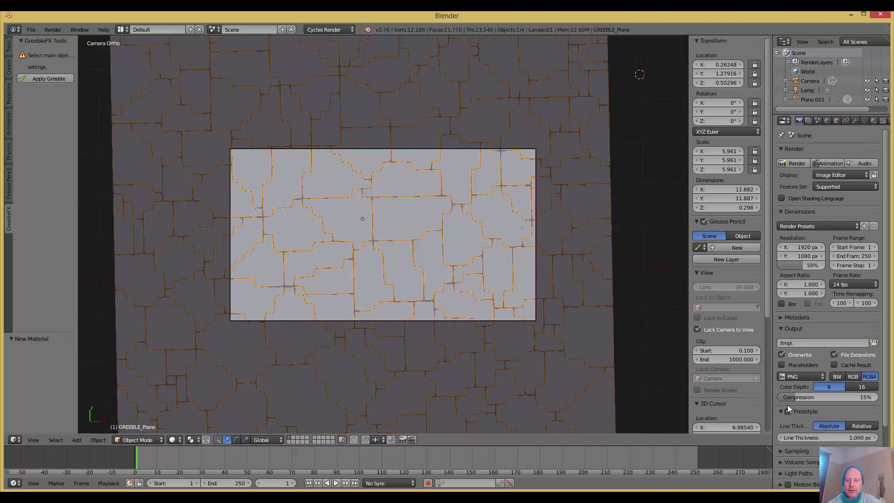
pyautogui.scroll(-1, 798, 405)
pyautogui.moveTo(820, 419); pyautogui.dragTo(843, 419)
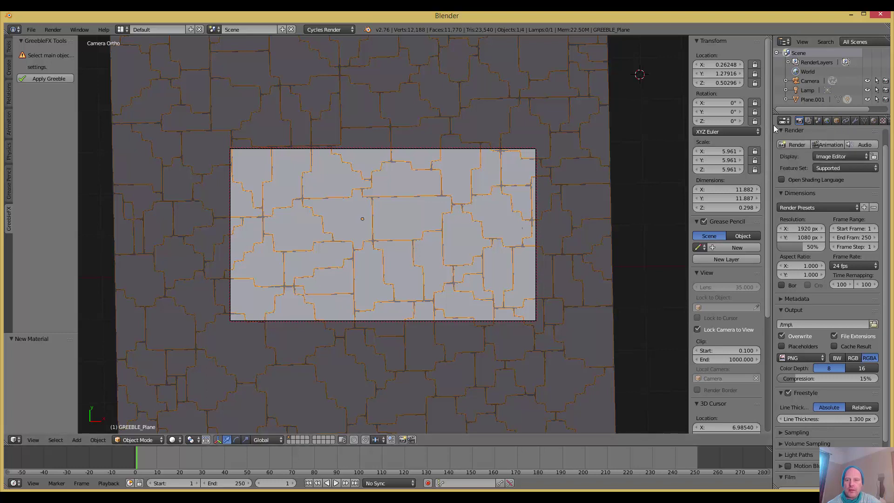
# Widen the render settings area, set the Freestyle line thickness to 1.9 px and render the image
pyautogui.moveTo(772, 125); pyautogui.dragTo(722, 125)
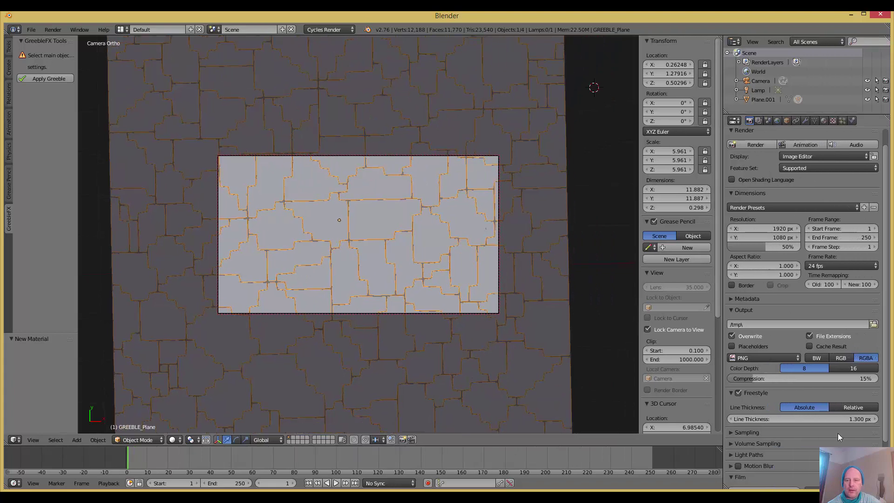
pyautogui.moveTo(830, 419); pyautogui.dragTo(856, 419)
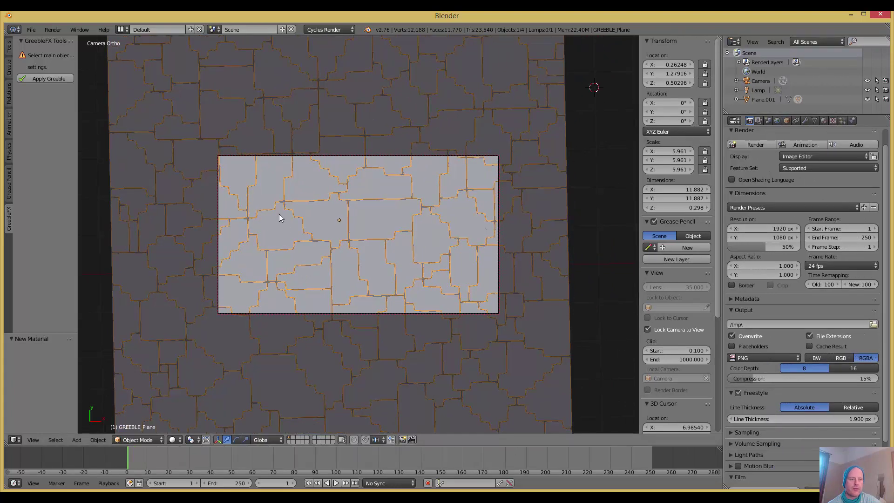
pyautogui.click(53, 29)
pyautogui.click(61, 38)
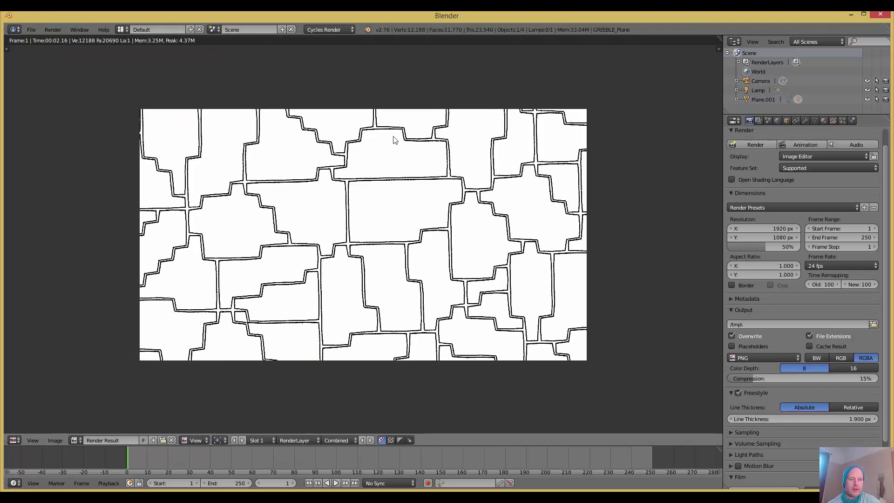
pyautogui.scroll(2, 354, 201)
pyautogui.scroll(-1, 327, 184)
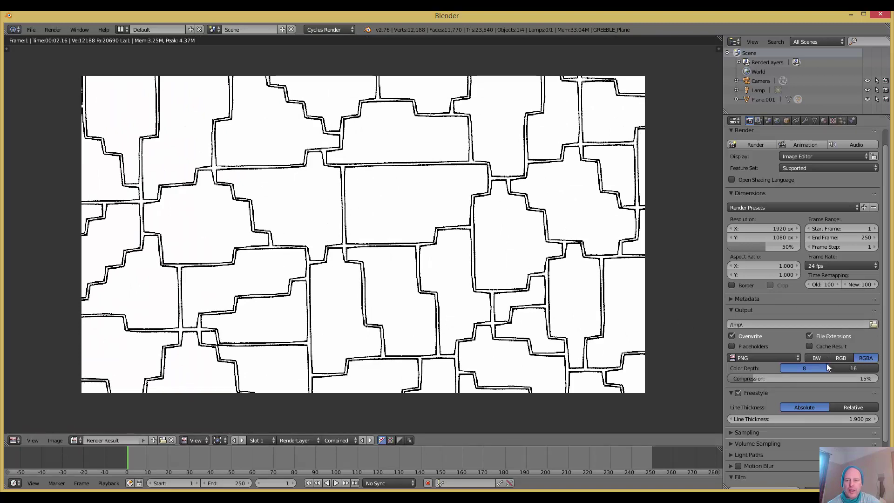
# Set the Freestyle line thickness to 6.6 px and render the image again
pyautogui.moveTo(795, 420)
pyautogui.mouseDown()
pyautogui.moveTo(819, 420)
pyautogui.moveTo(797, 423)
pyautogui.mouseUp()
pyautogui.click(53, 30)
pyautogui.click(64, 42)
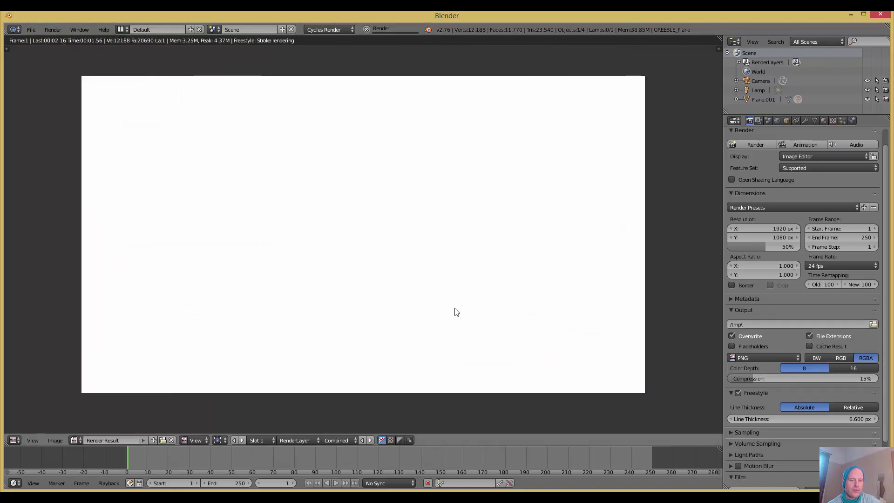
pyautogui.scroll(-4, 422, 189)
pyautogui.scroll(3, 432, 104)
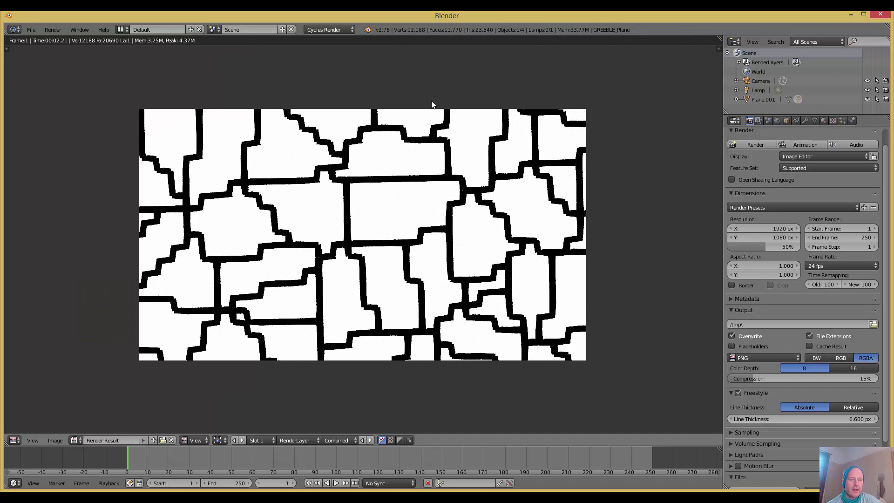
pyautogui.scroll(1, 307, 231)
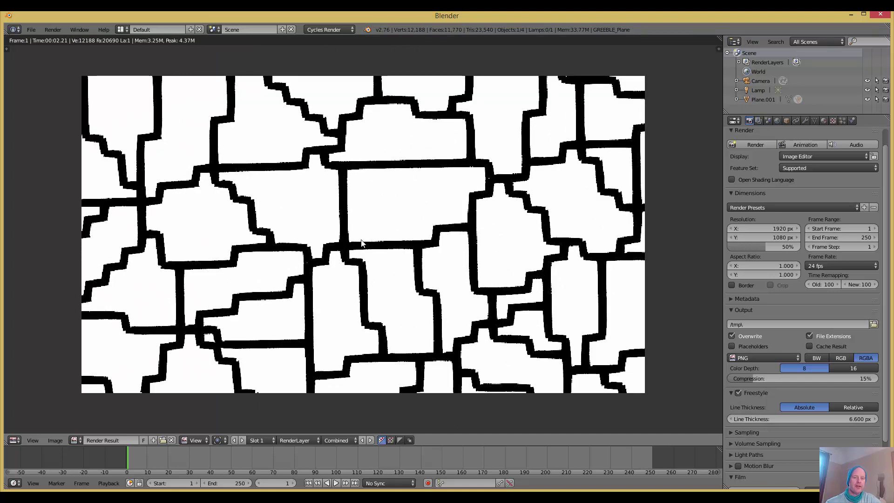